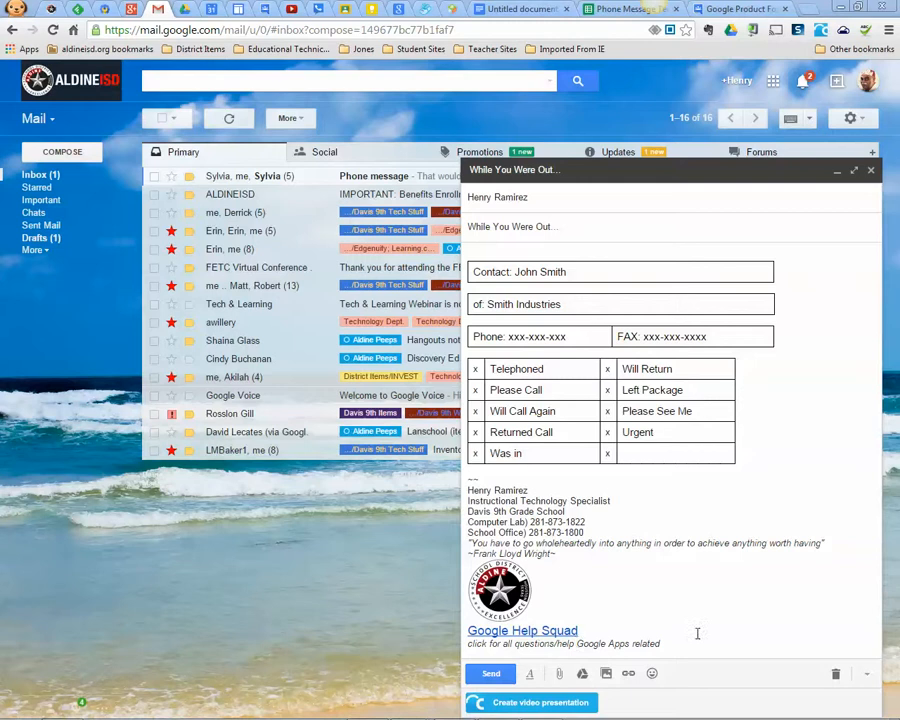
left_click(867, 679)
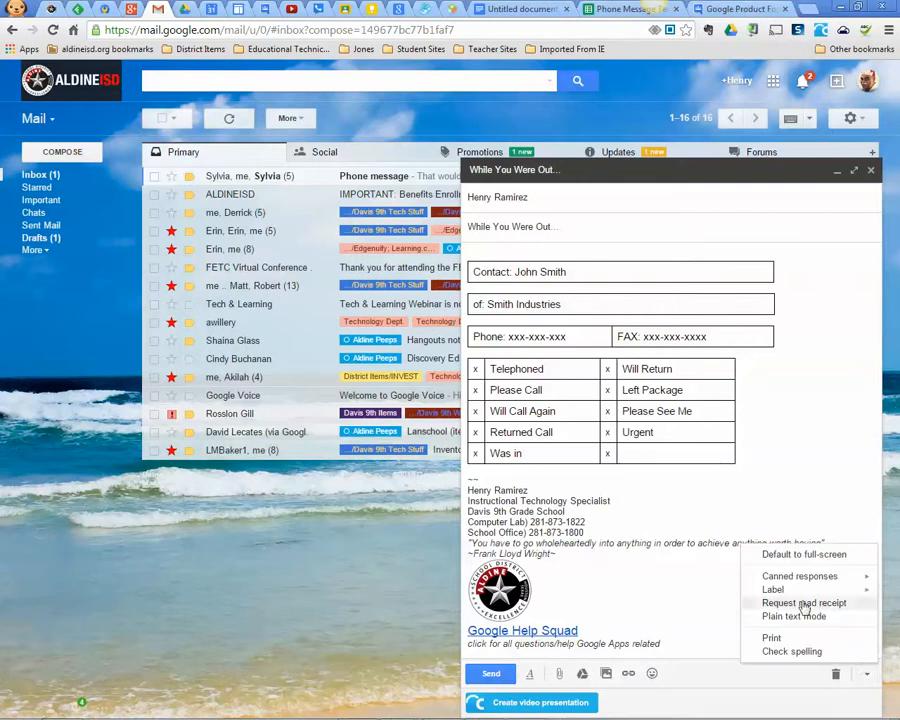
mouse_move(787, 585)
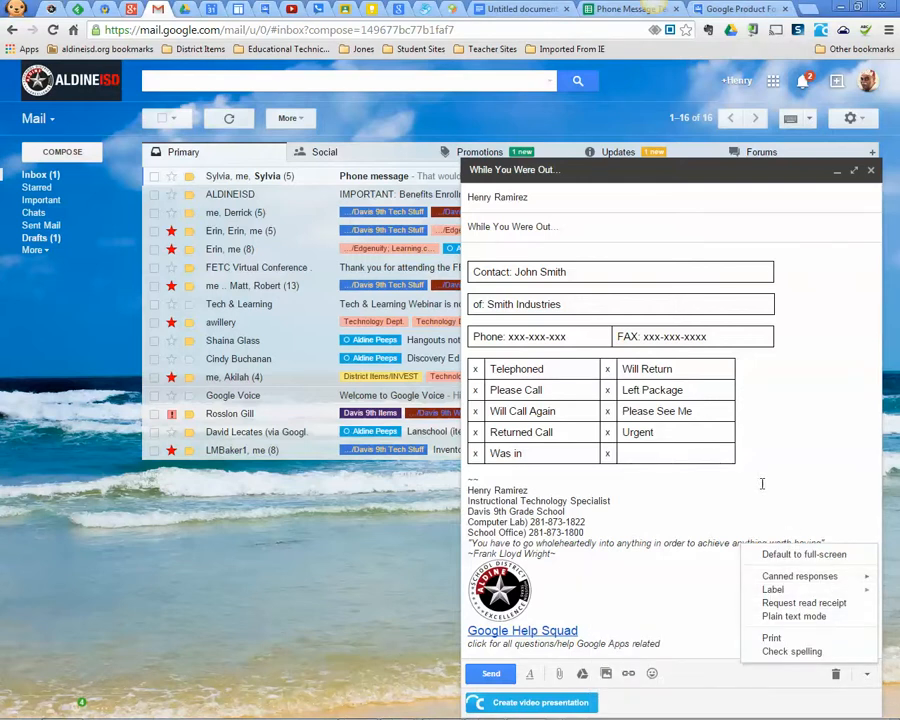
left_click_drag(788, 462, 640, 255)
left_click(848, 641)
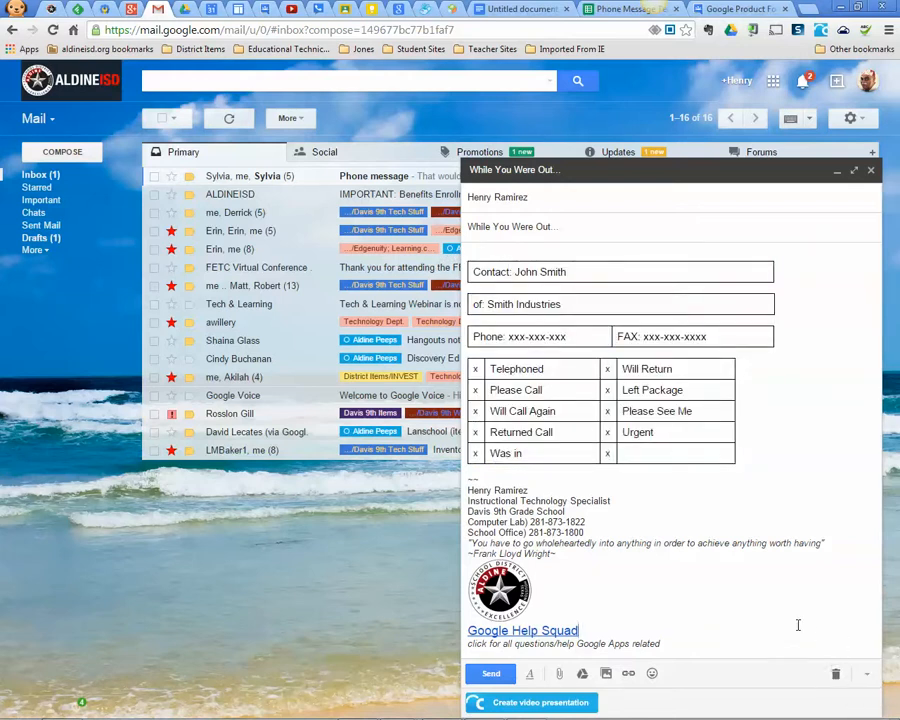
Switch to the Untitled document in Google Docs and try an x in the Telephoned box of the lower message form, then remove it
left_click(500, 10)
left_click(571, 539)
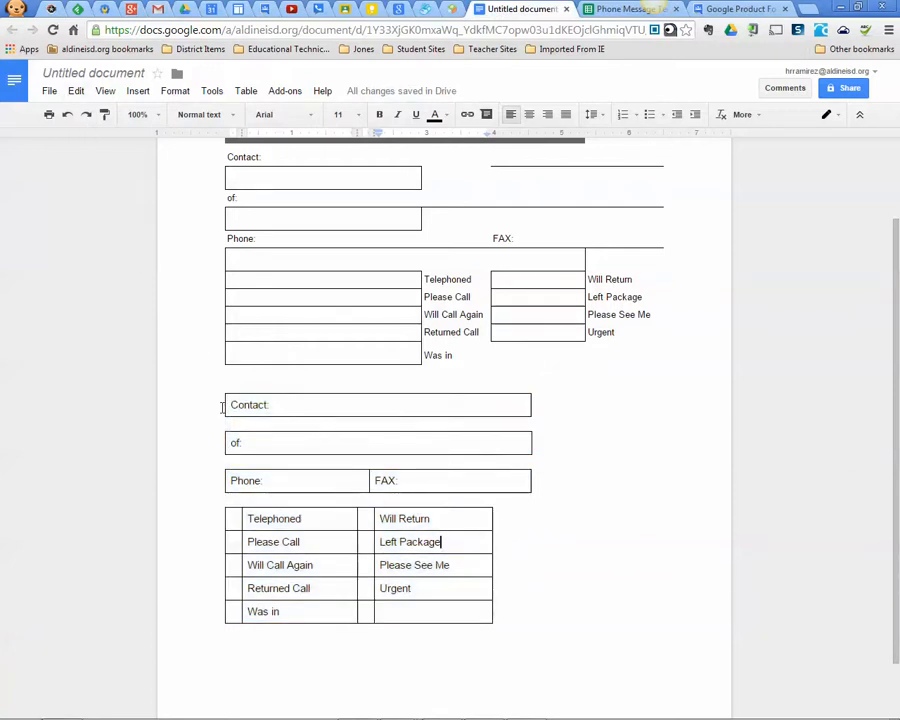
left_click(290, 408)
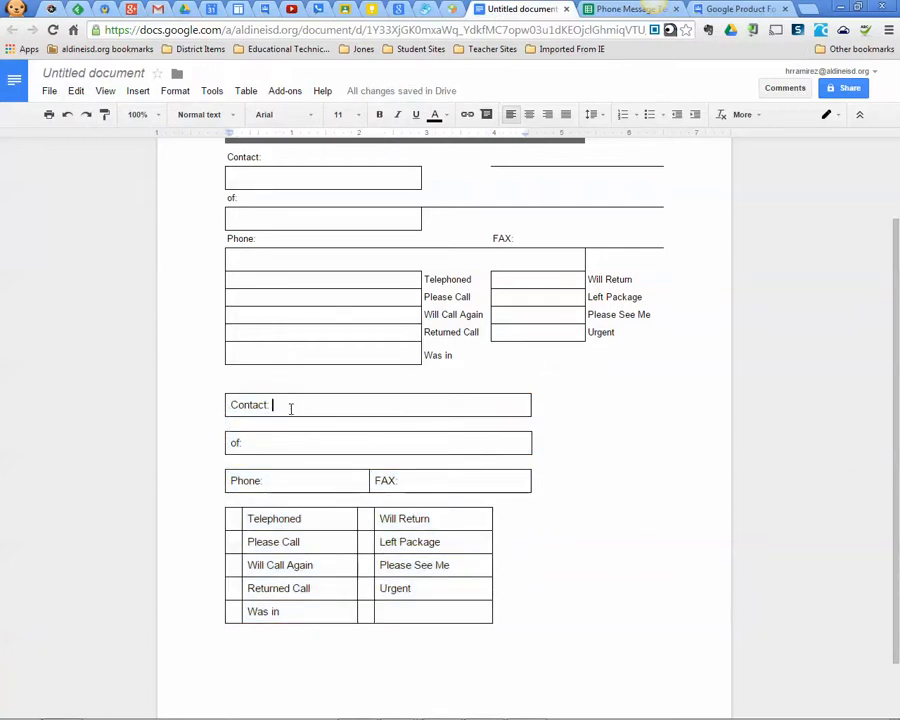
left_click(288, 480)
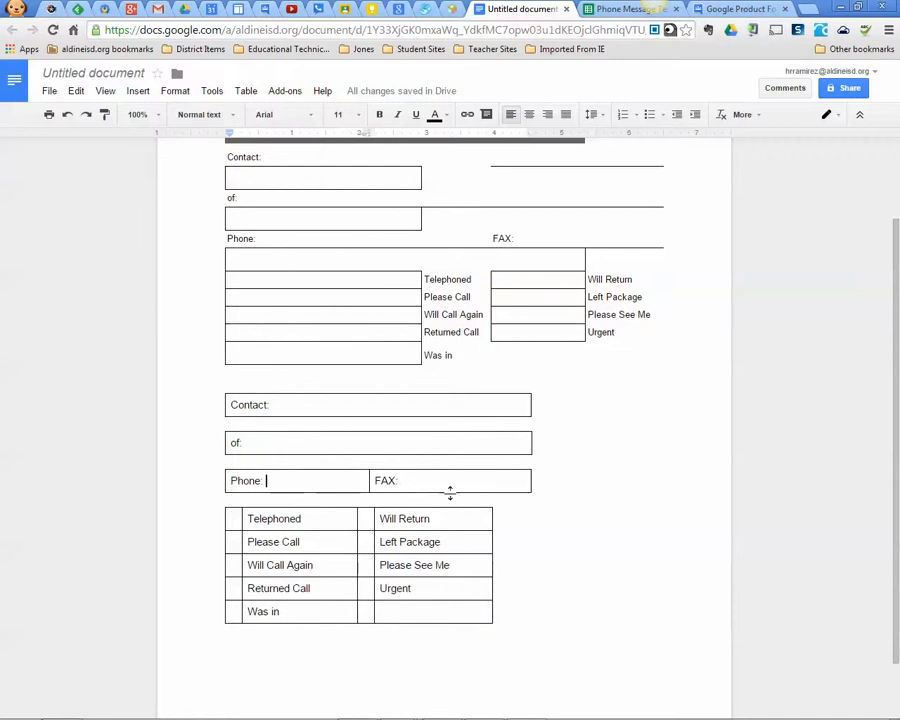
left_click(236, 521)
type("x")
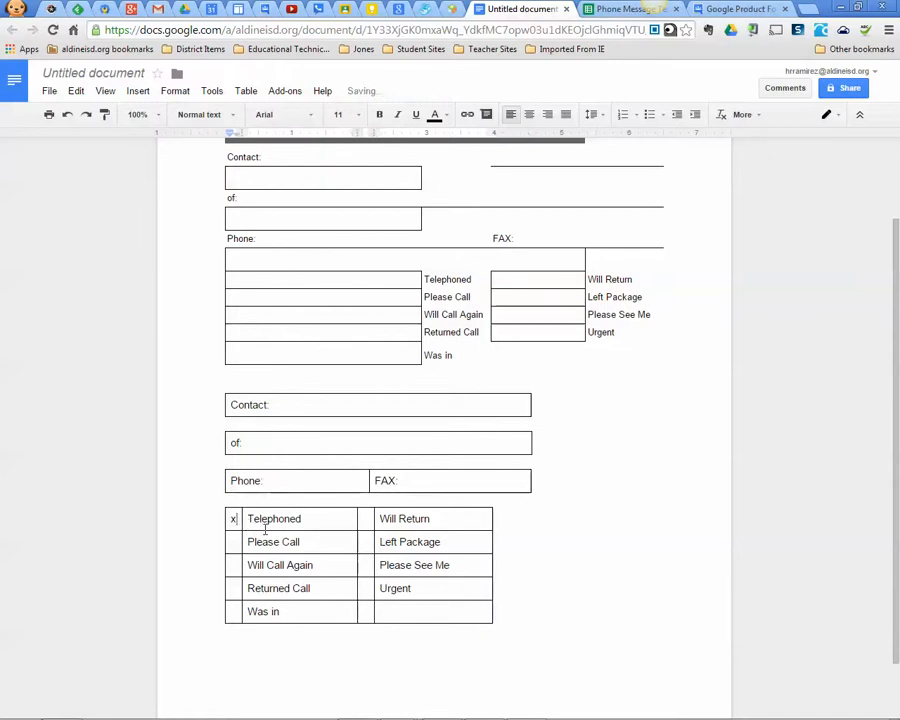
key("BackSpace")
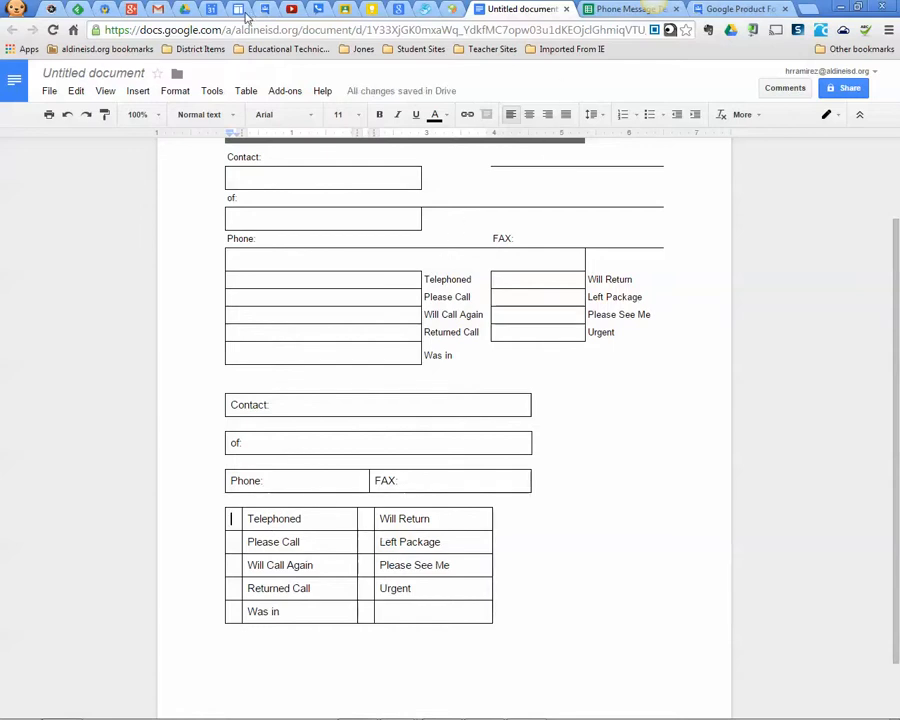
In the Gmail draft, clear the x marks beside Will Return, Left Package, Please See Me, Urgent and the blank row
left_click(150, 8)
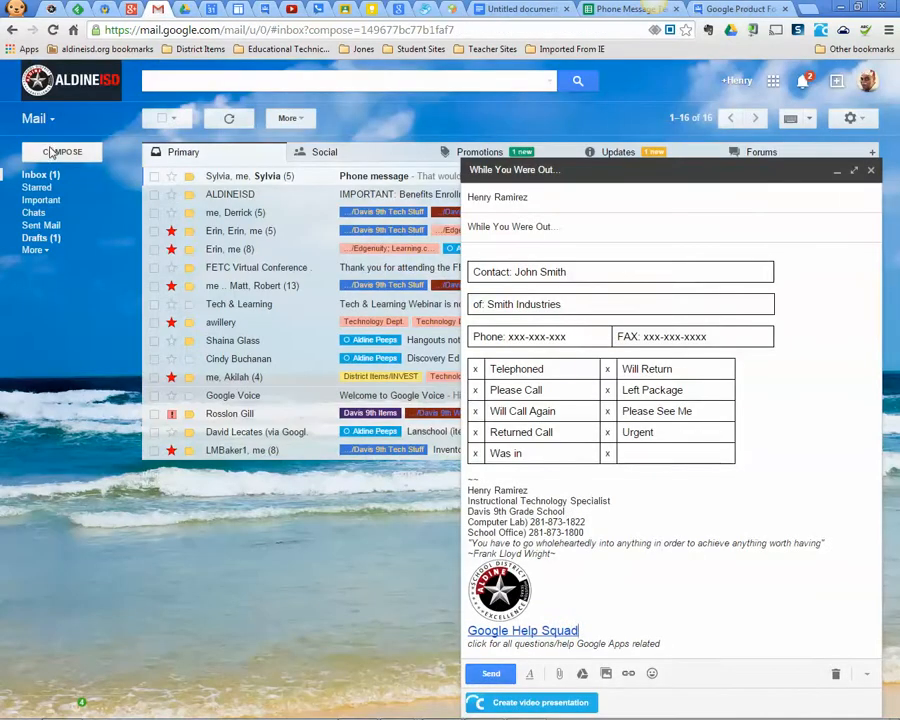
left_click(612, 454)
left_click(615, 433)
key("BackSpace")
left_click(612, 412)
key("BackSpace")
left_click(613, 391)
key("BackSpace")
left_click(612, 370)
key("BackSpace")
Clear the x marks beside Telephoned, Please Call, Will Call Again, Returned Call and Was in, and mark Urgent with an x
left_click(481, 369)
key("BackSpace")
left_click(480, 390)
key("BackSpace")
left_click(479, 411)
key("BackSpace")
left_click(477, 432)
key("BackSpace")
left_click(482, 453)
key("BackSpace")
left_click(612, 434)
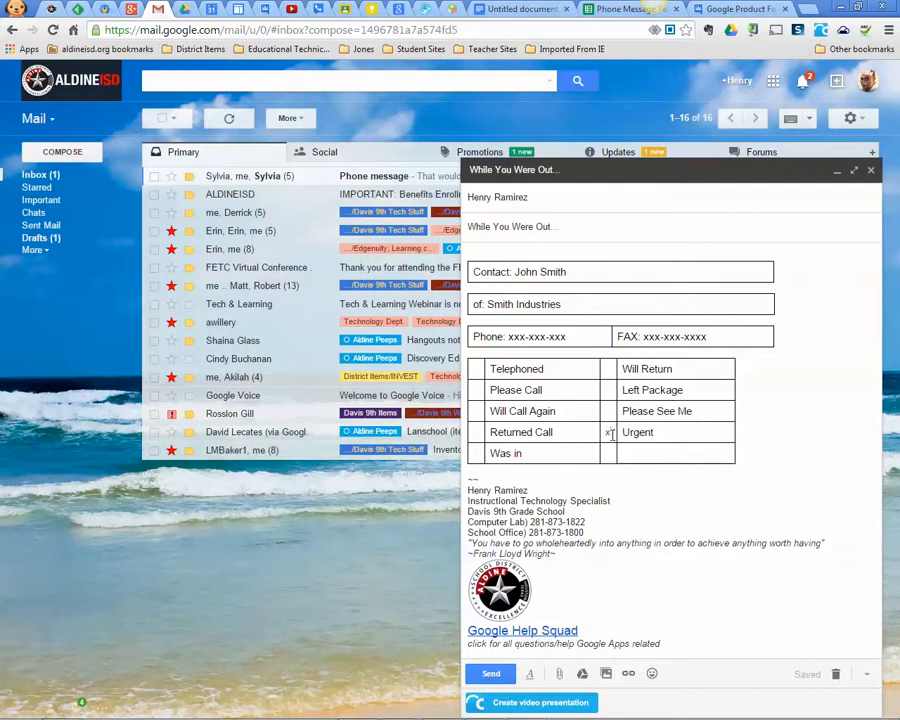
Try a sample fax number in place of the FAX placeholder, and leave the FAX field empty
left_click_drag(643, 337, 698, 338)
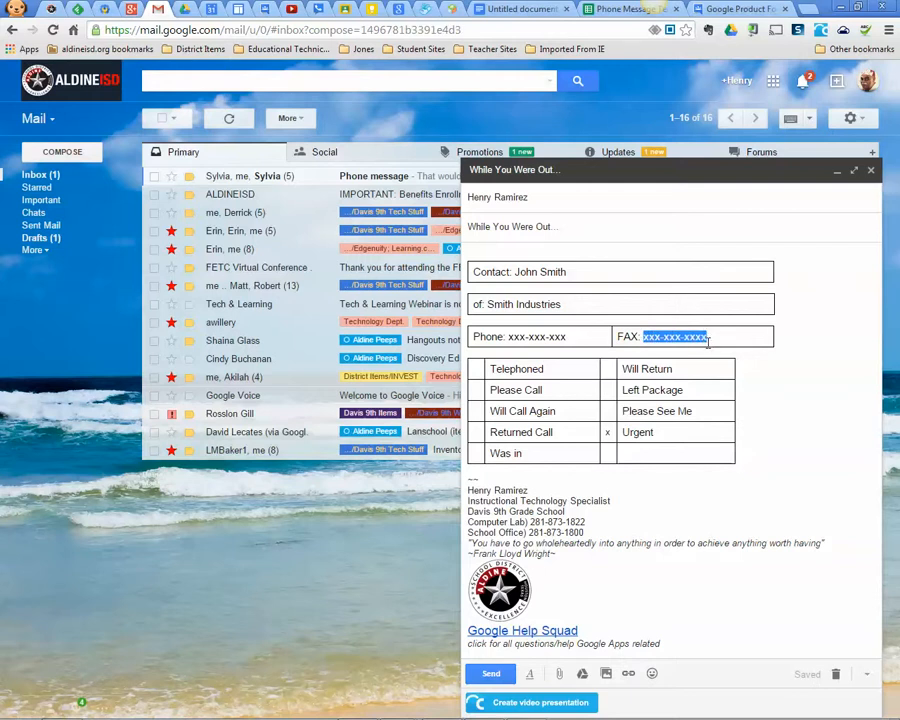
key("BackSpace")
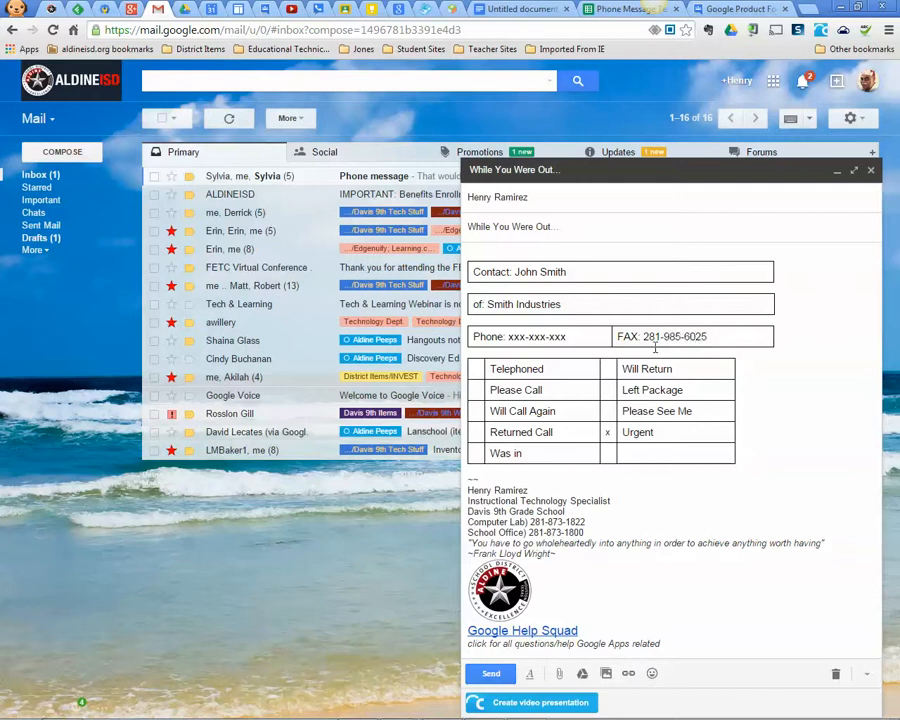
left_click_drag(643, 337, 707, 341)
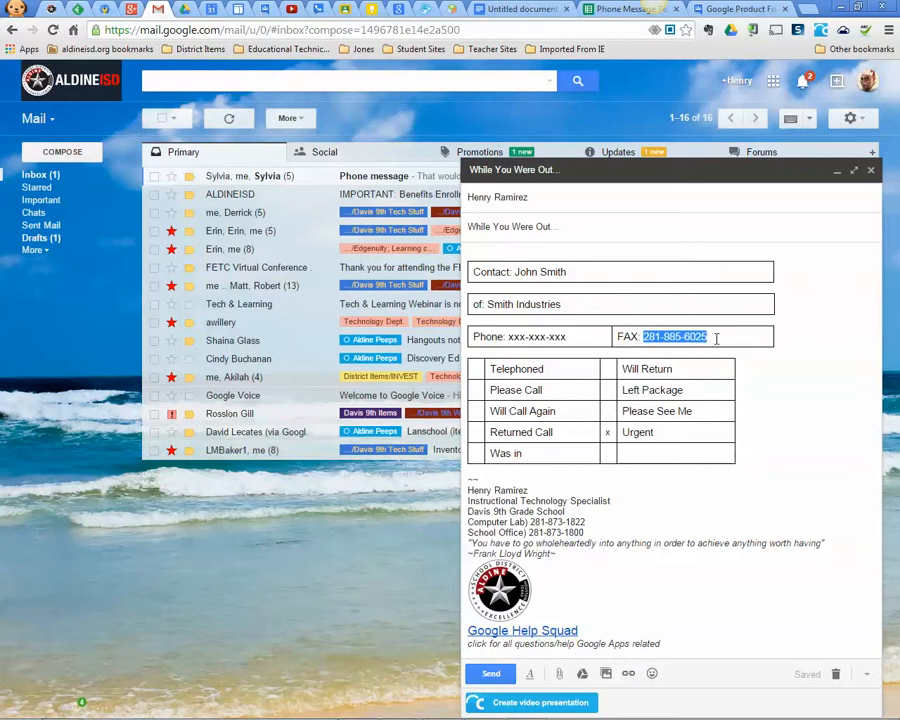
type("x")
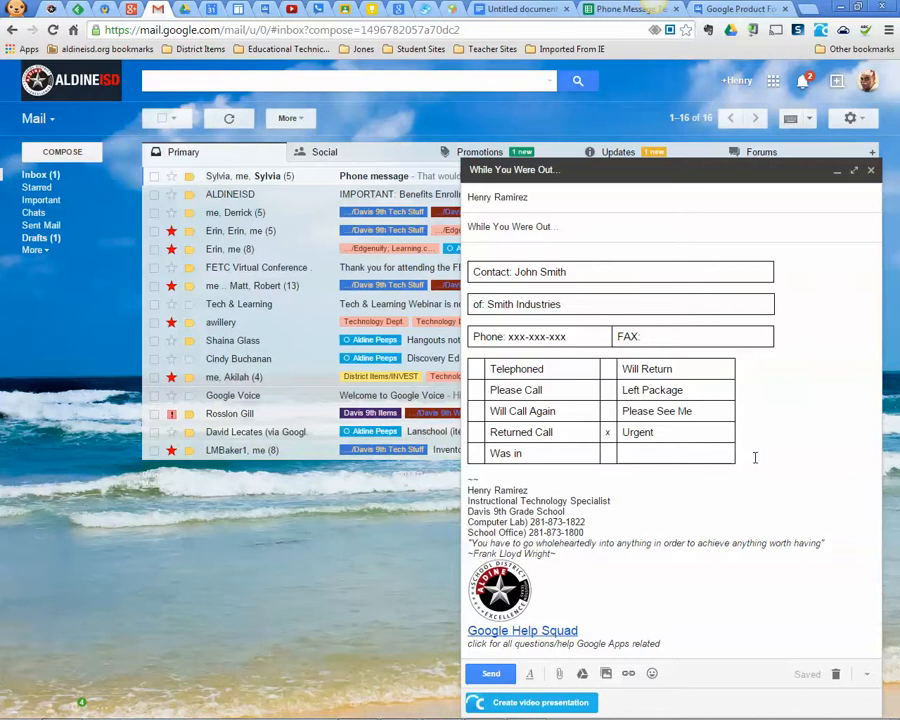
Copy the whole message form from the draft, from the Contact box to the Was in row
left_click_drag(751, 459, 469, 268)
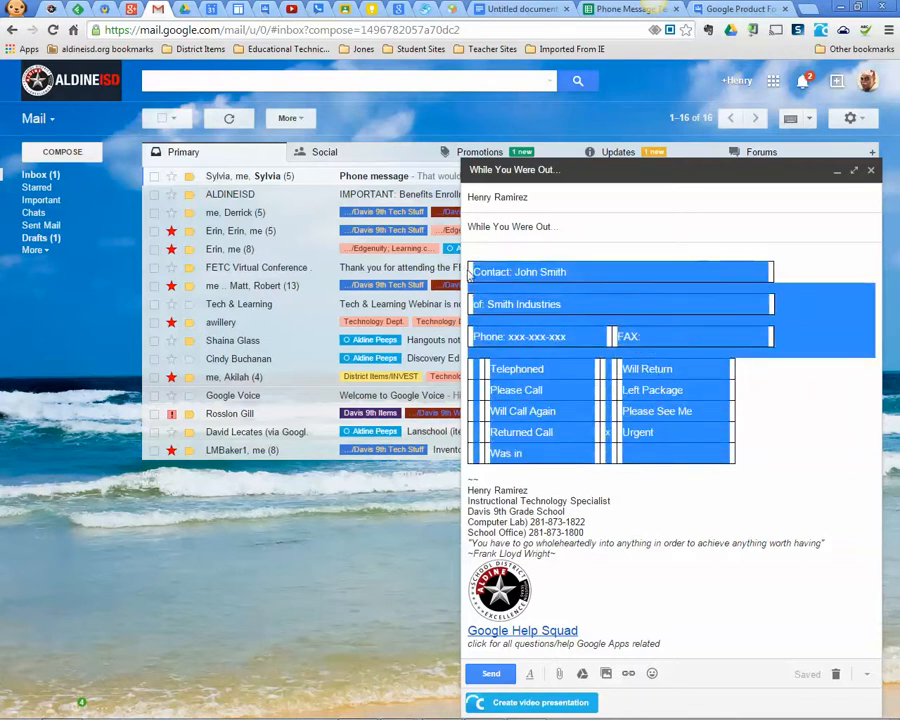
right_click(493, 272)
left_click(540, 340)
Start a new message and paste the copied form above the signature with a blank line between them
left_click(46, 153)
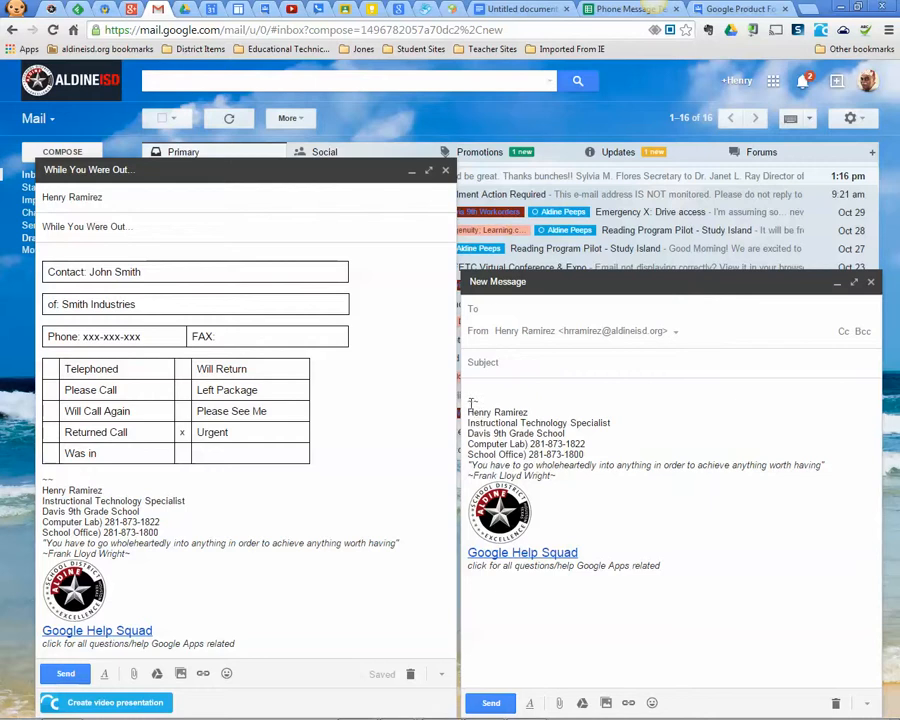
mouse_move(670, 555)
left_mouse_down()
mouse_move(480, 556)
mouse_move(468, 443)
mouse_move(448, 405)
left_mouse_up()
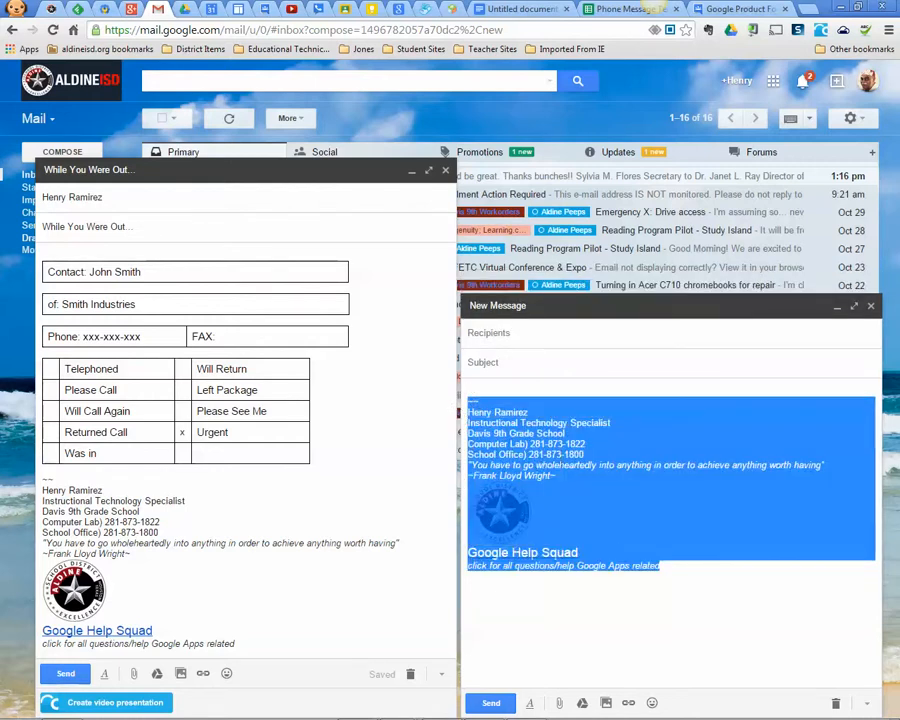
left_click(759, 562)
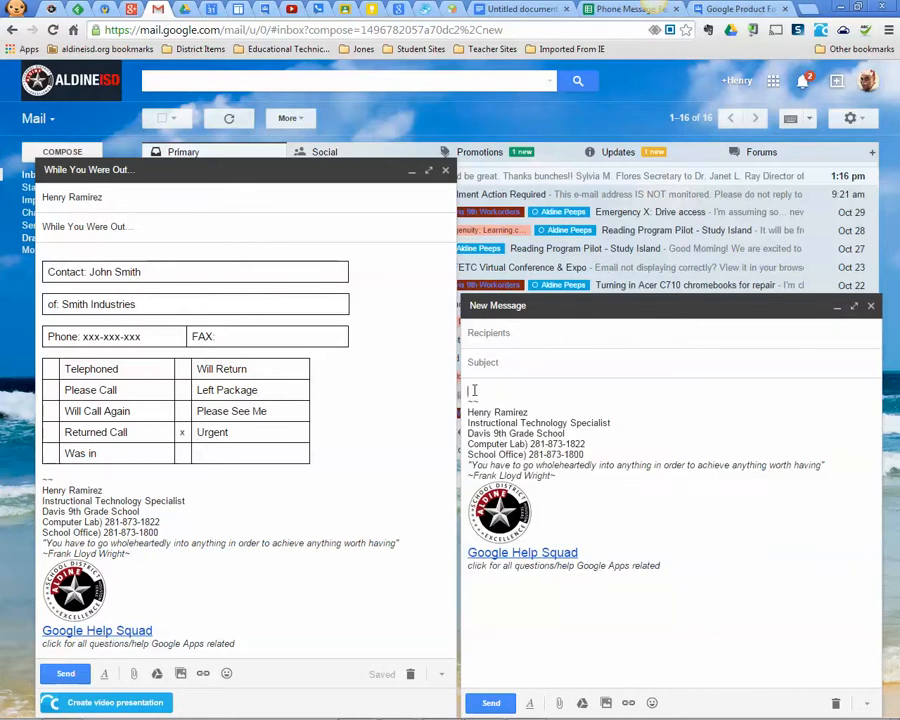
key("Return")
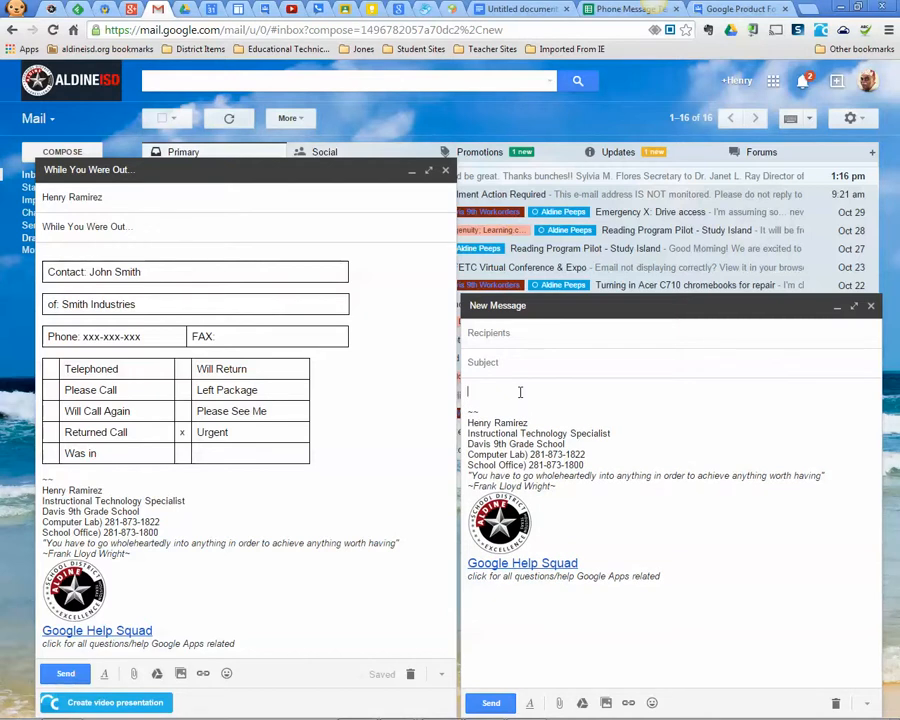
right_click(520, 392)
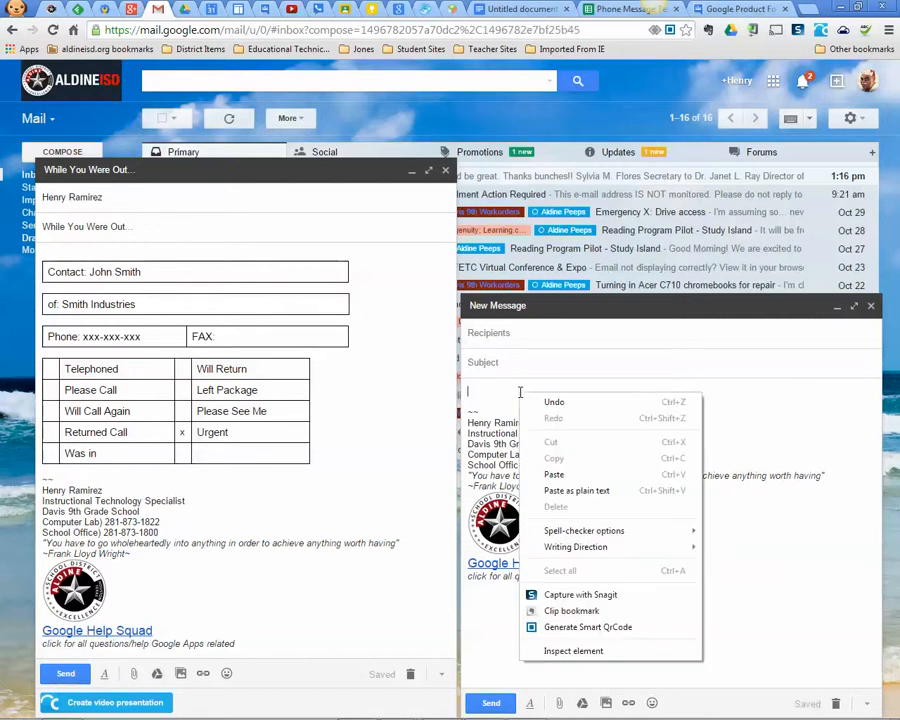
left_click(546, 472)
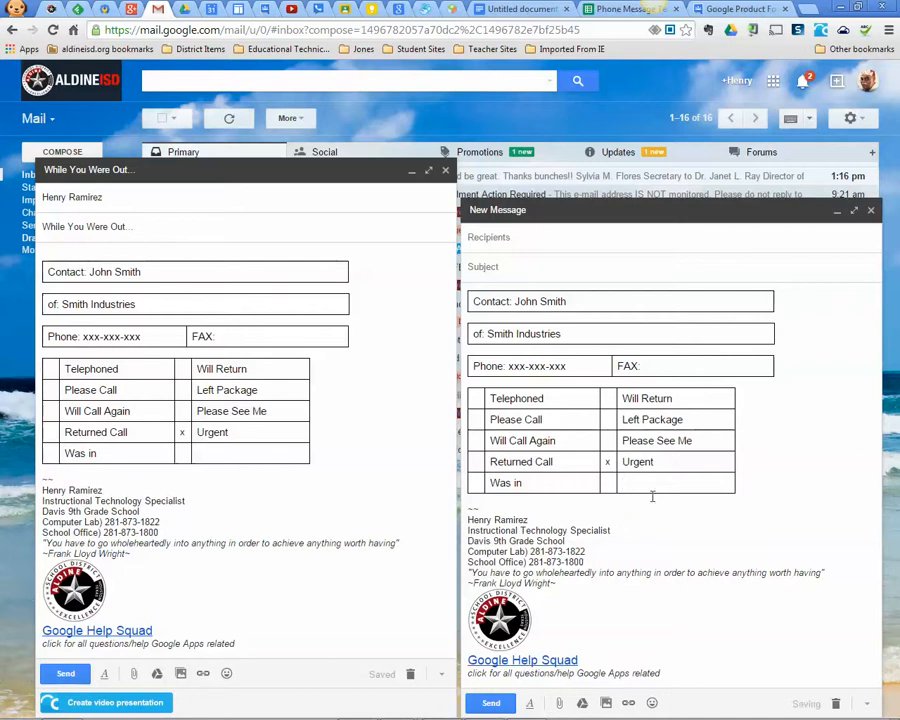
Set the new message's subject to "While you were out..." and look for canned responses among its additional options
left_click(556, 267)
type("While you were out...")
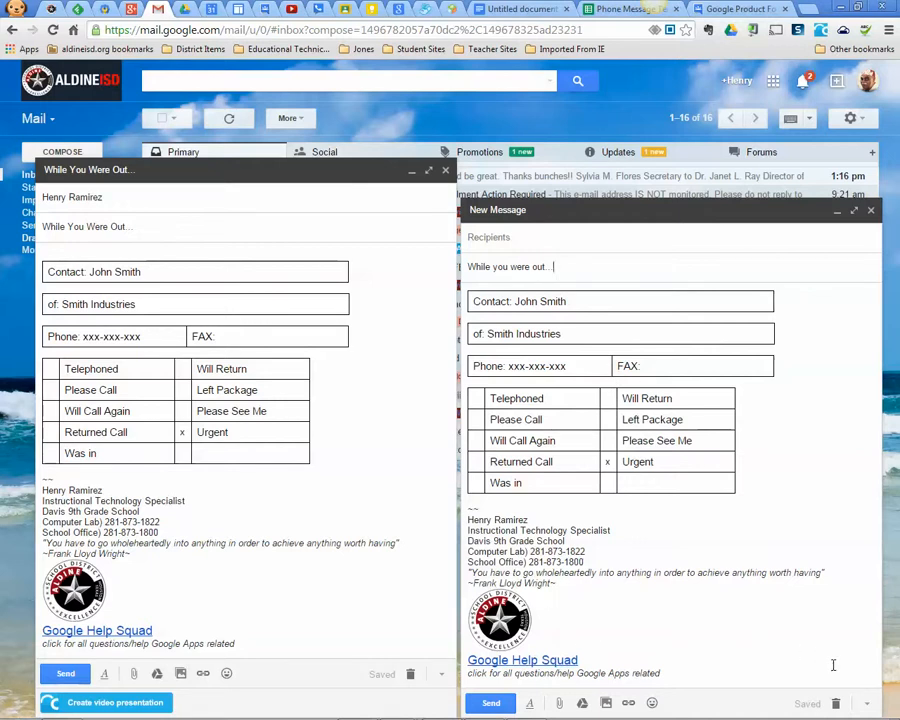
left_click(867, 704)
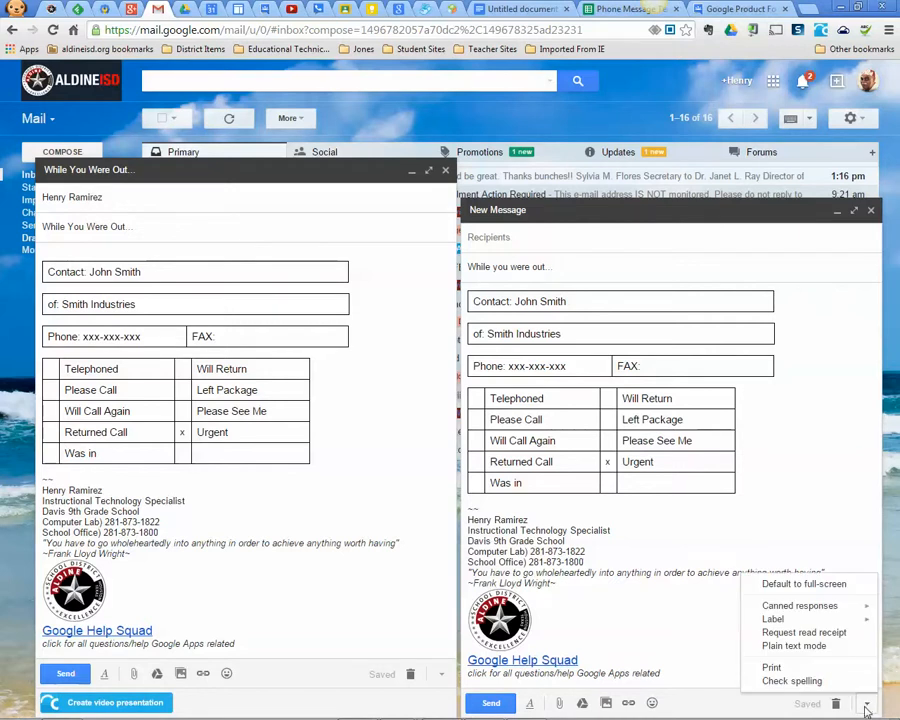
mouse_move(811, 610)
left_click(468, 60)
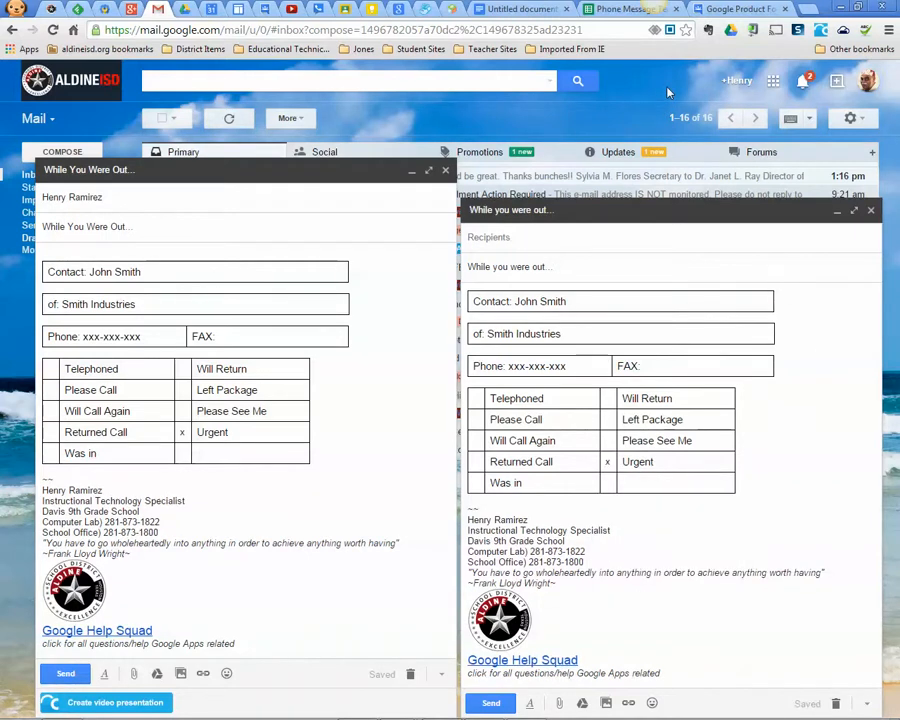
Minimize both drafts and check the Canned Responses setting and the save option in the Labs section of the mail settings
left_click(851, 119)
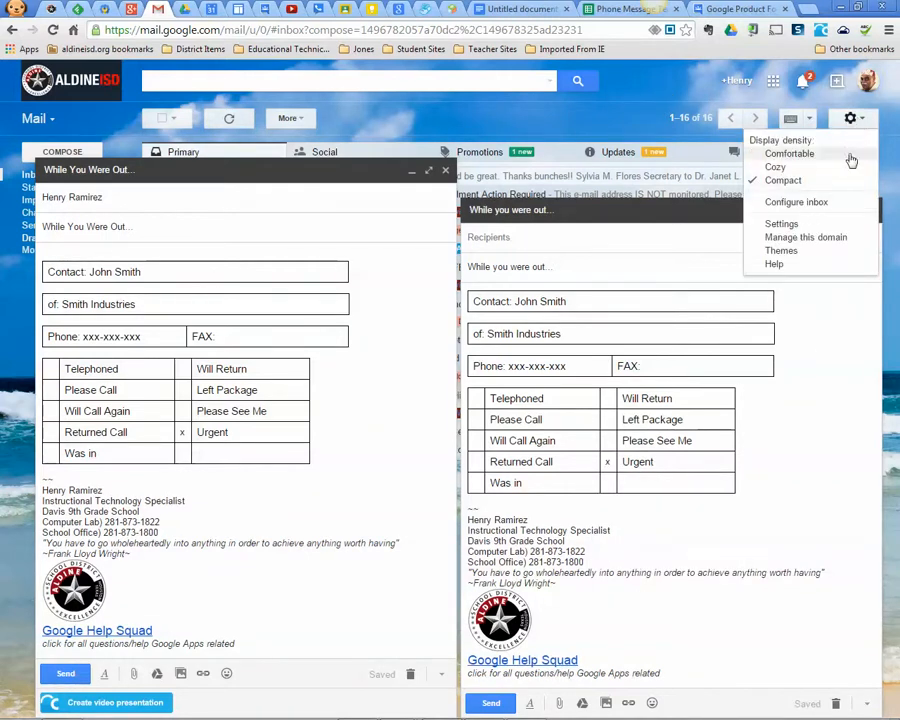
left_click(781, 224)
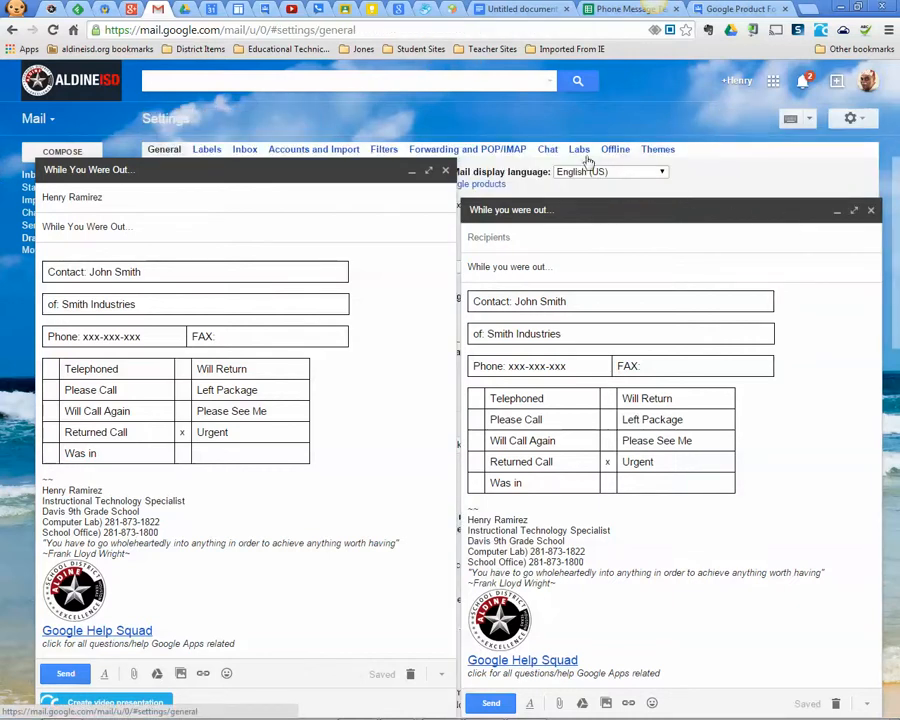
left_click(411, 171)
left_click(836, 212)
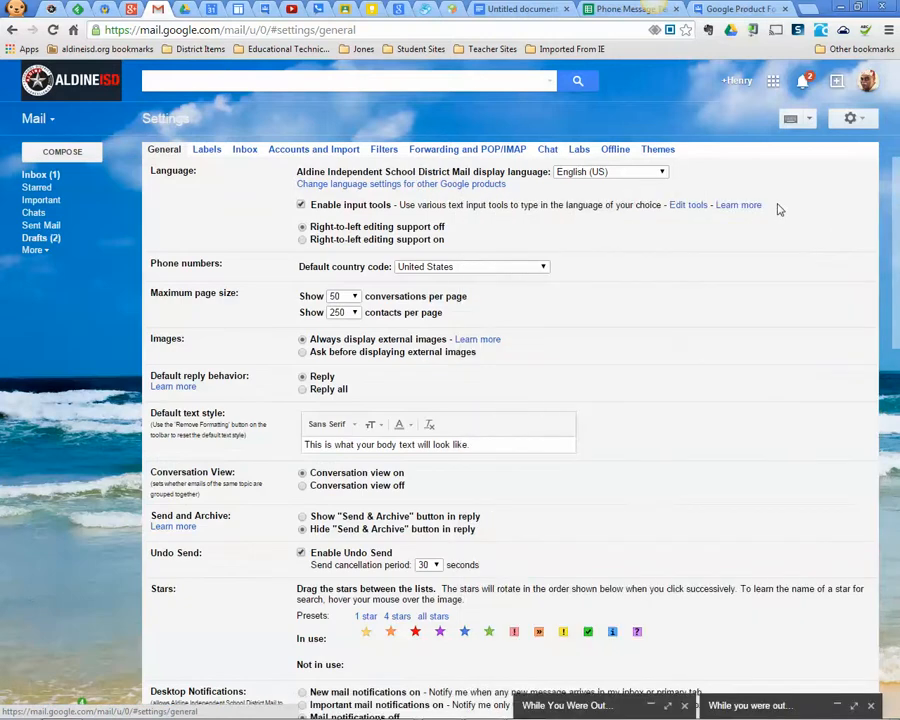
left_click(581, 150)
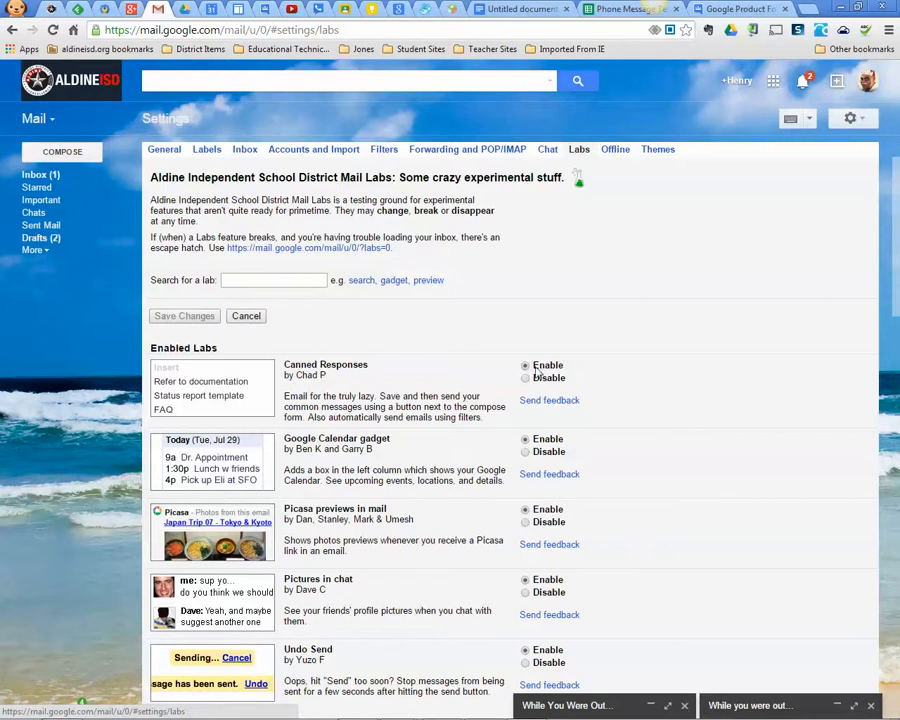
scroll(540, 375, "down", 13)
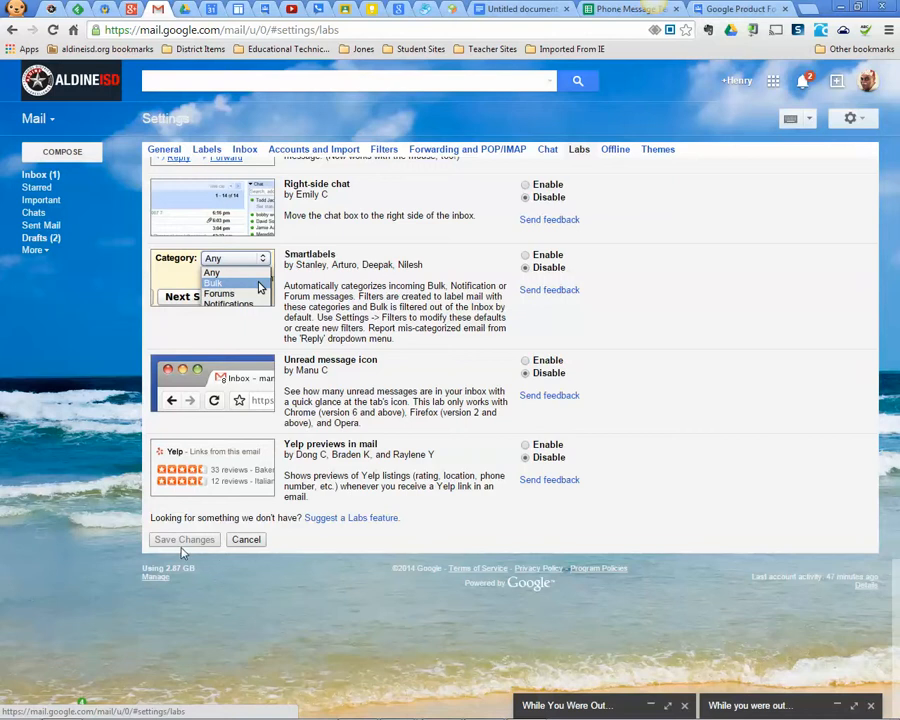
scroll(451, 478, "up", 15)
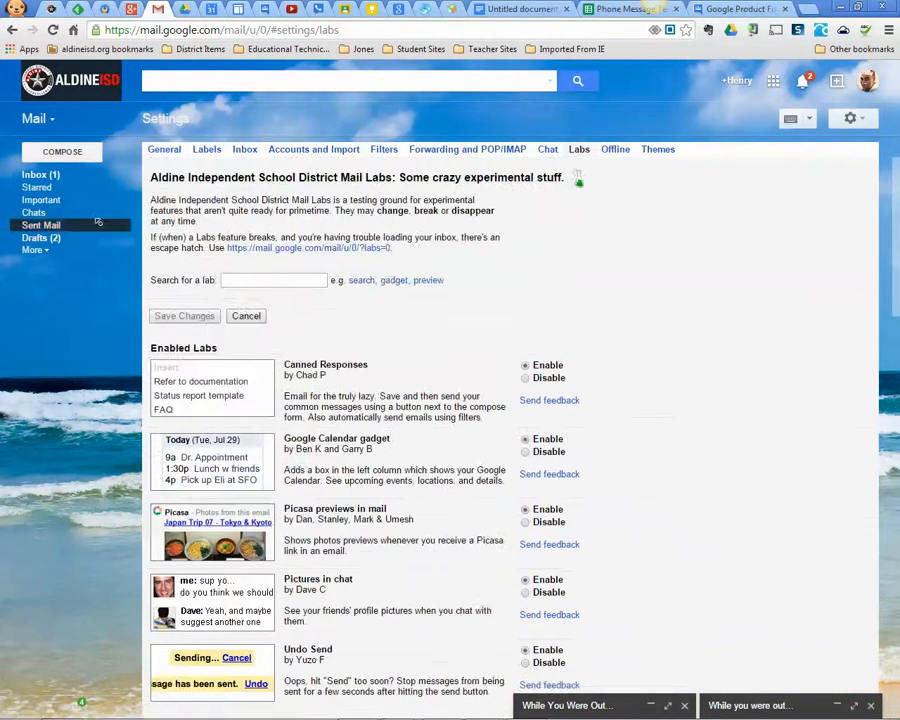
Return to the inbox and restore both minimized While You Were Out drafts to normal compose size
left_click(32, 175)
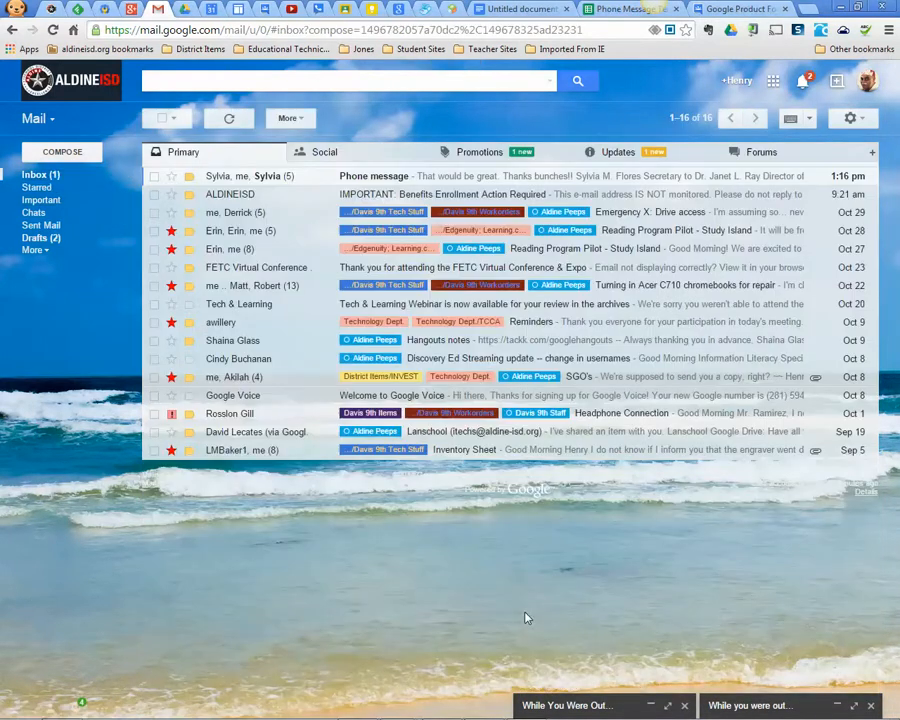
left_click(669, 706)
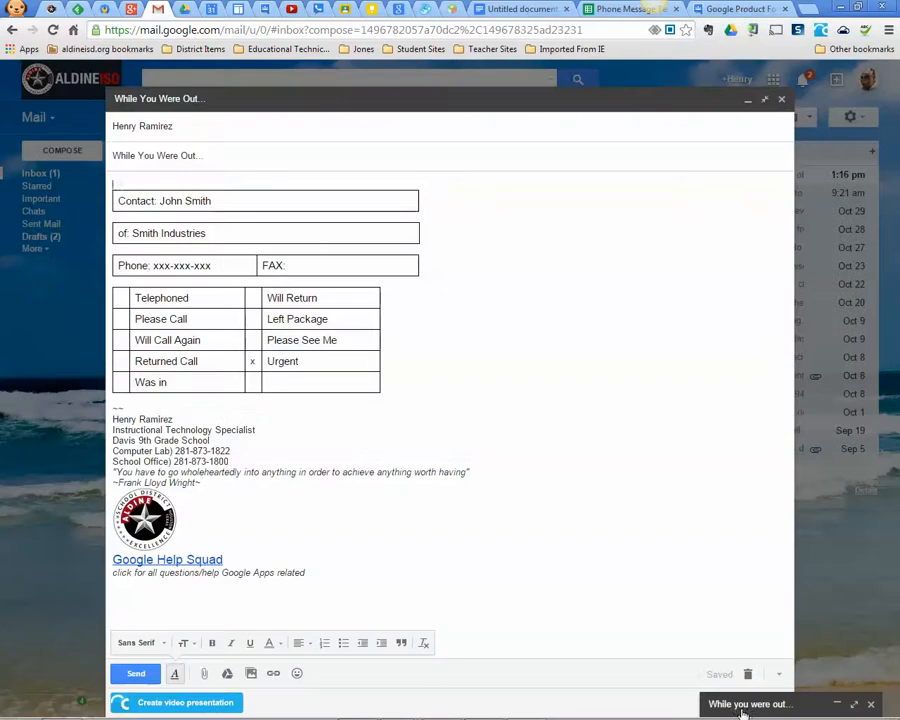
left_click(764, 98)
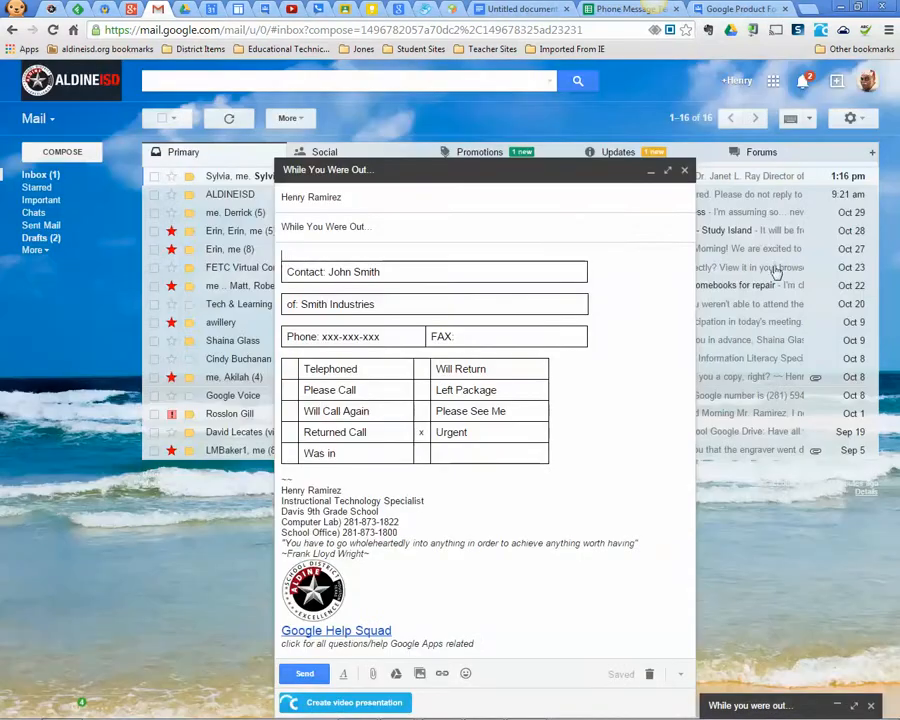
left_click(837, 705)
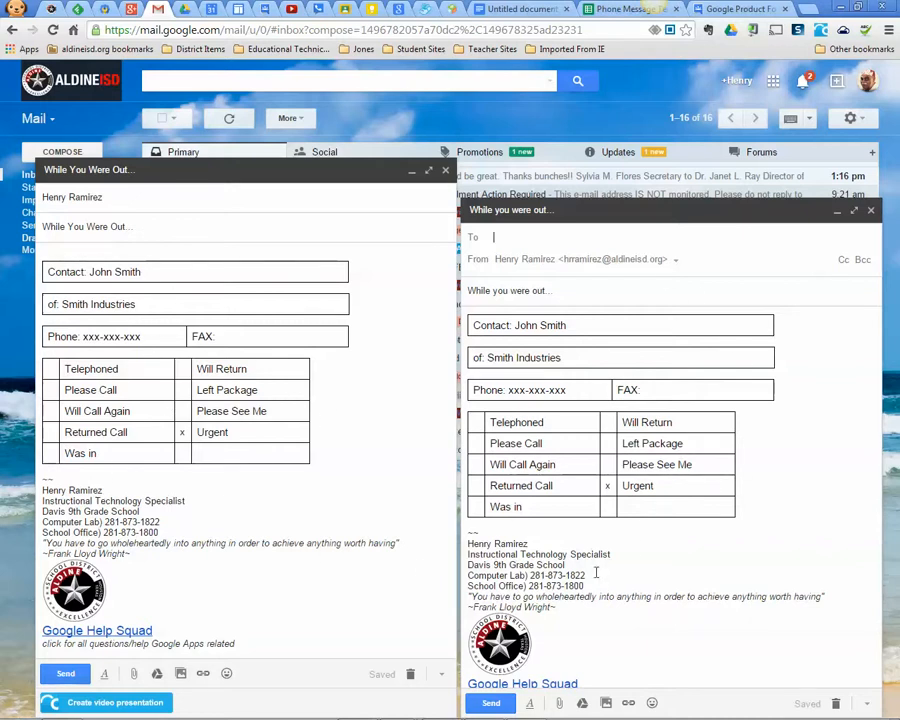
Save the form as a new canned response named "While you were out... Phone Message" and discard both open drafts
left_click(866, 703)
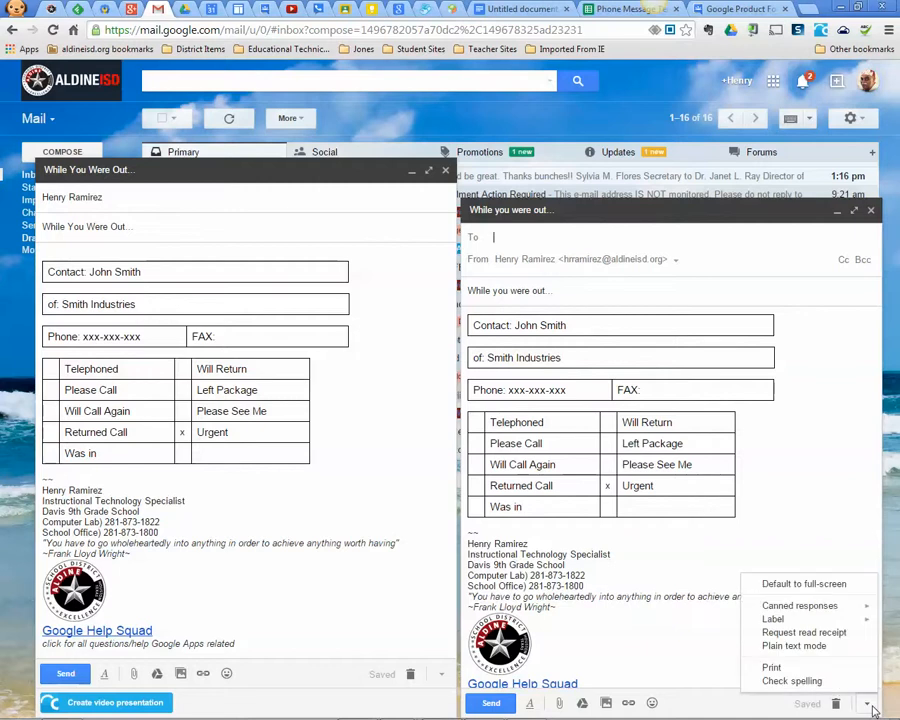
mouse_move(818, 616)
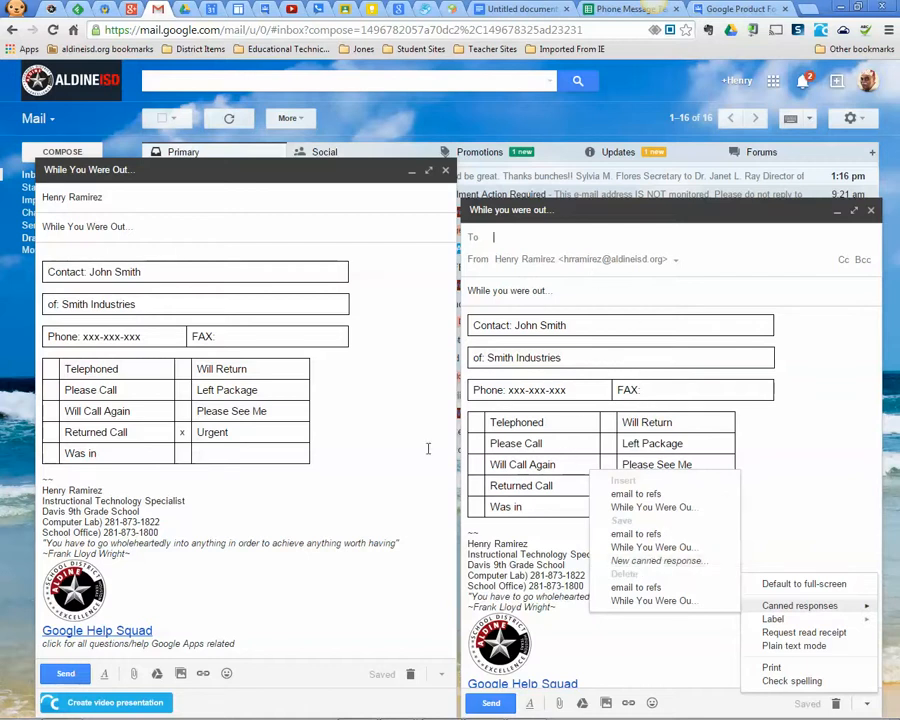
left_click(668, 562)
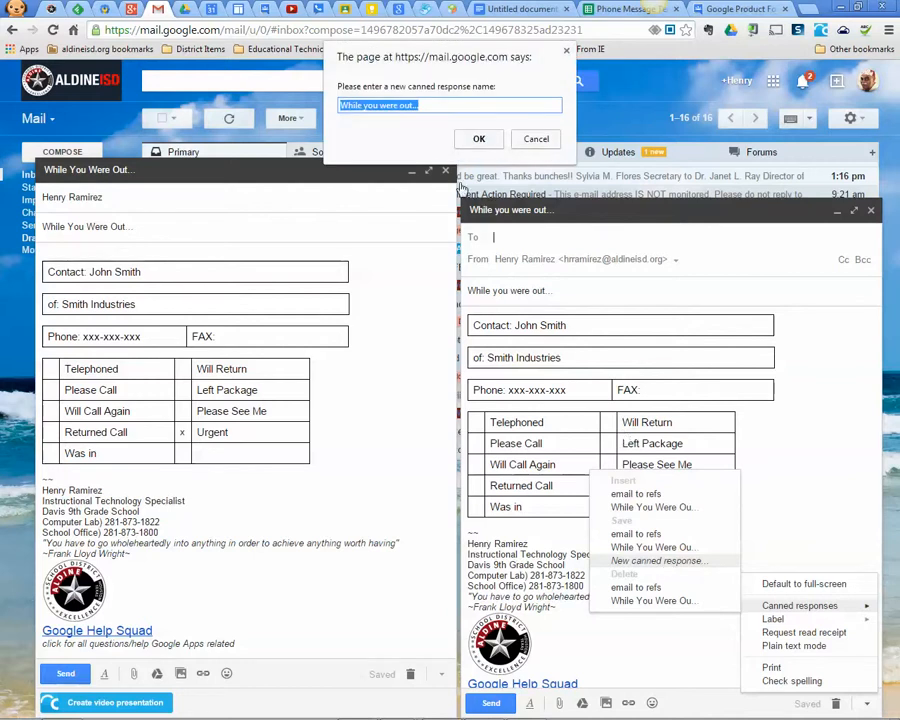
left_click(455, 107)
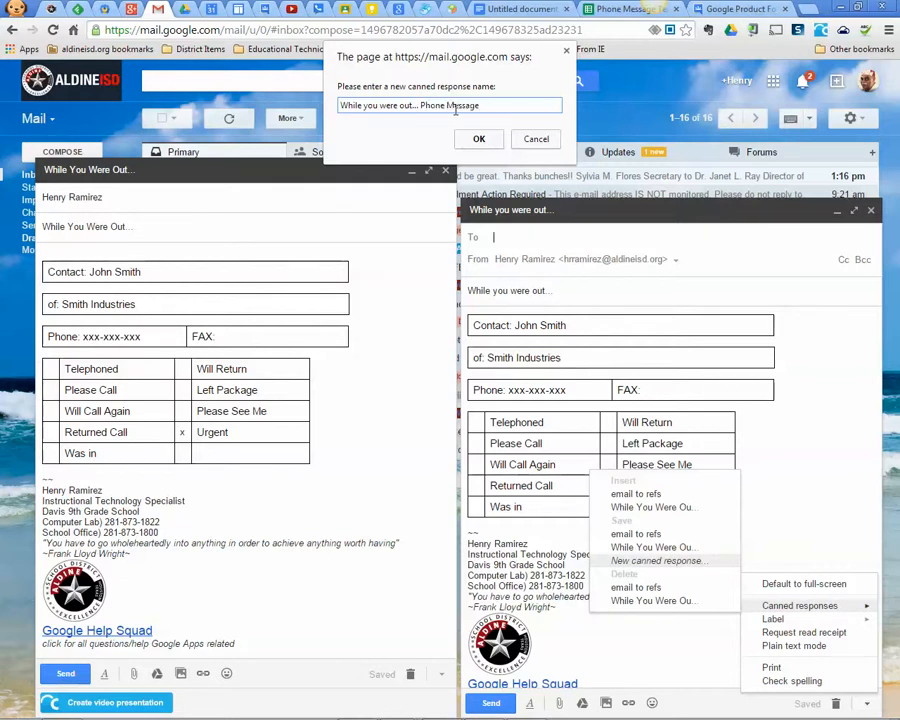
left_click(479, 139)
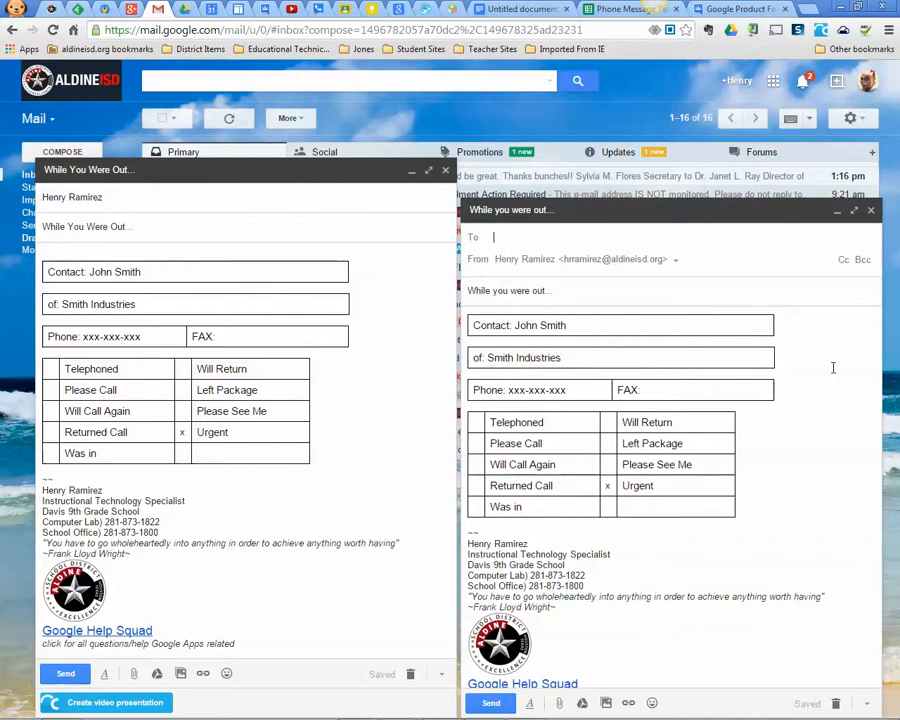
left_click(835, 703)
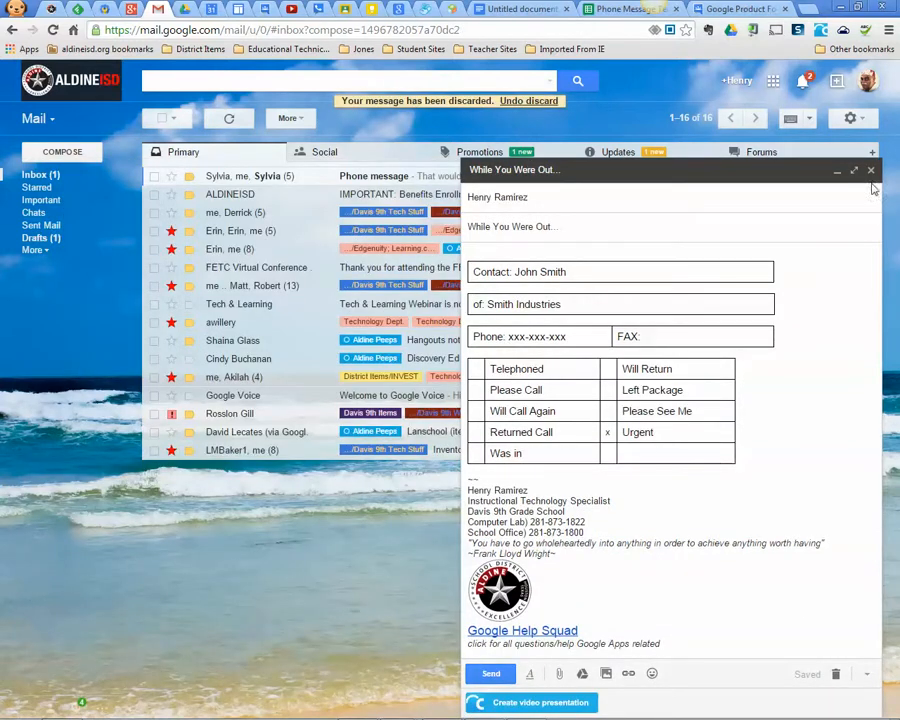
left_click(835, 674)
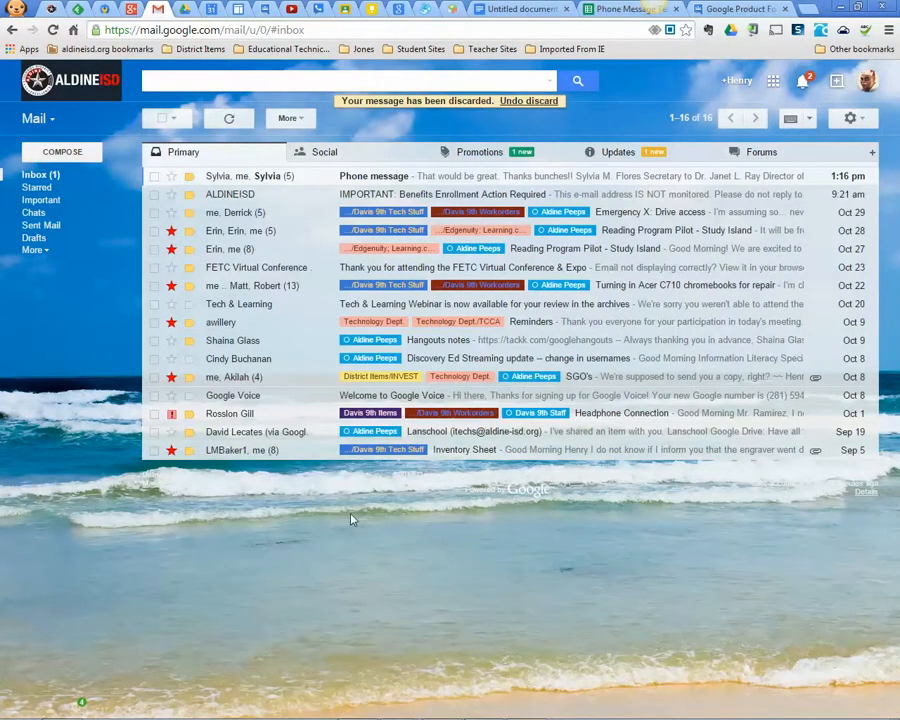
Start a new message, insert the existing "While You Were Ou..." canned response and check the recipient and subject fields
left_click(56, 154)
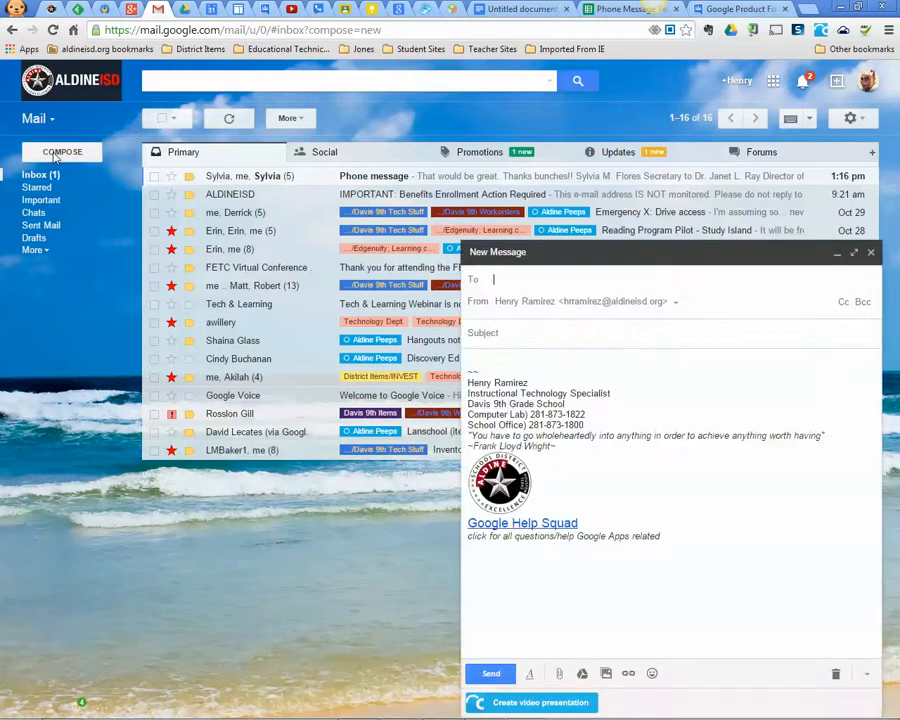
left_click(866, 678)
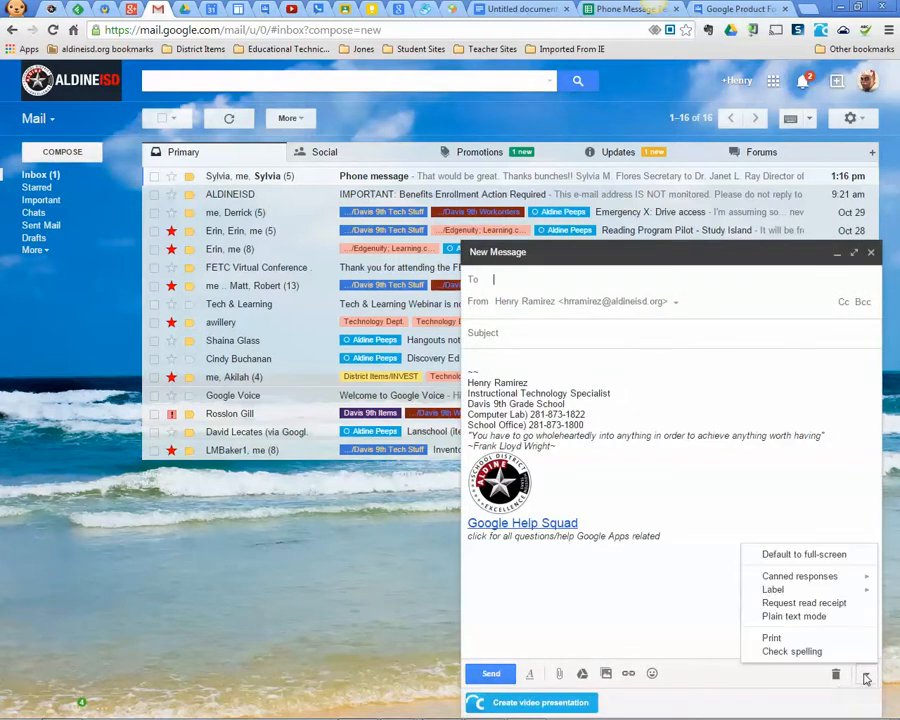
mouse_move(811, 585)
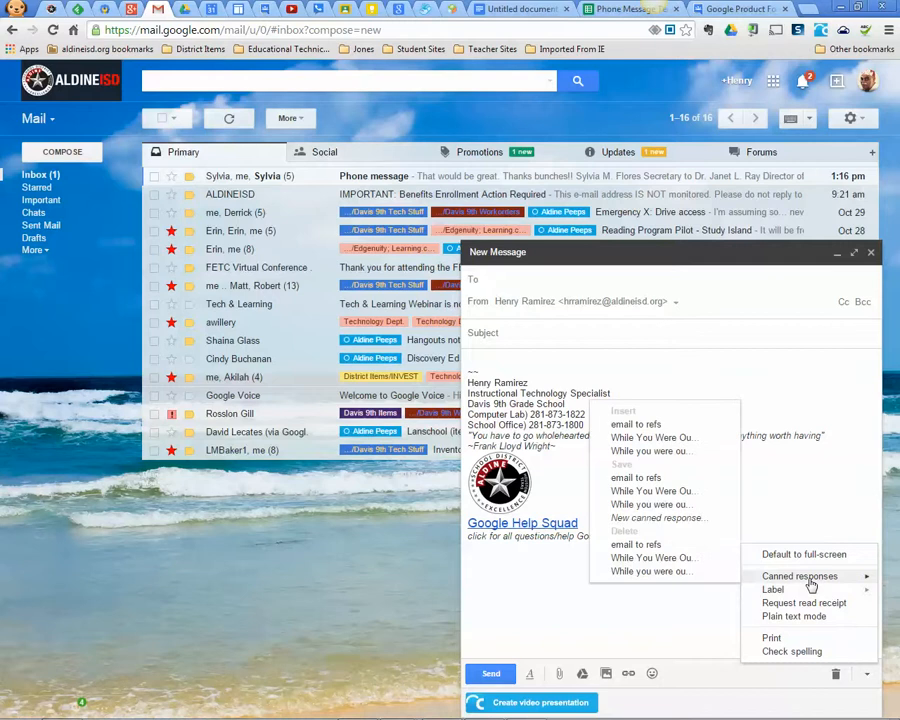
left_click(669, 438)
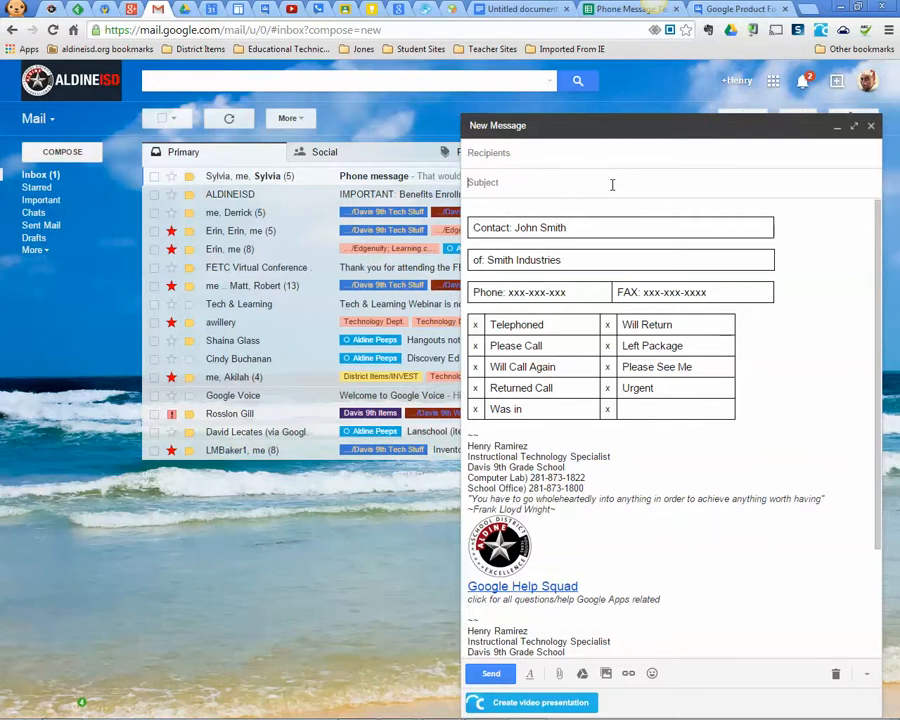
left_click(615, 154)
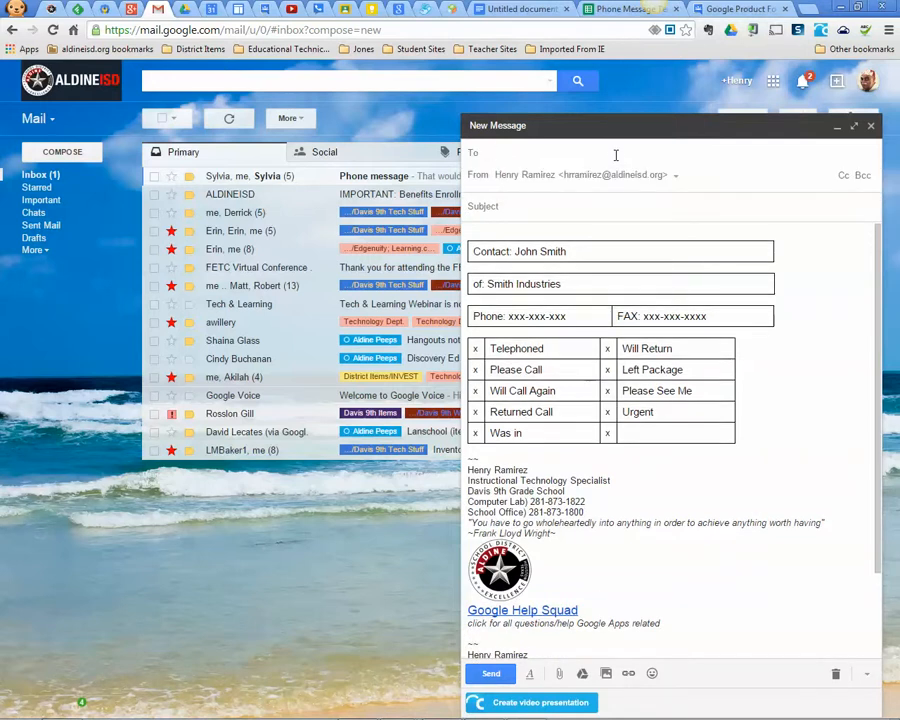
left_click(589, 207)
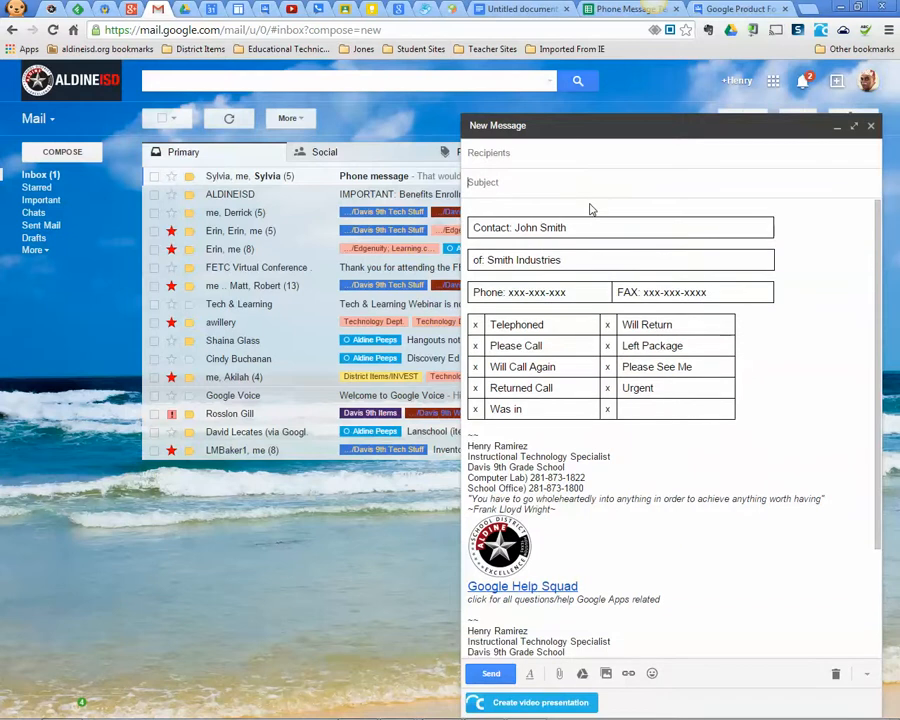
Clear the placeholder numbers after FAX and Phone in the inserted form, keeping both labels
triple_click(704, 292)
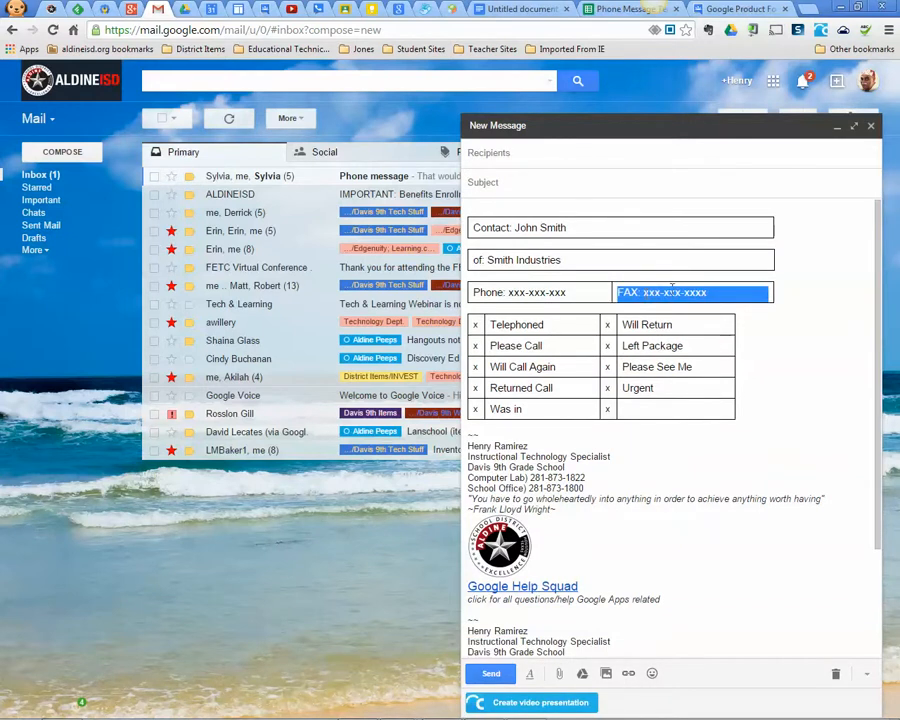
left_click(708, 292)
key("BackSpace")
key("BackSpace")
key("BackSpace")
key("BackSpace")
key("BackSpace")
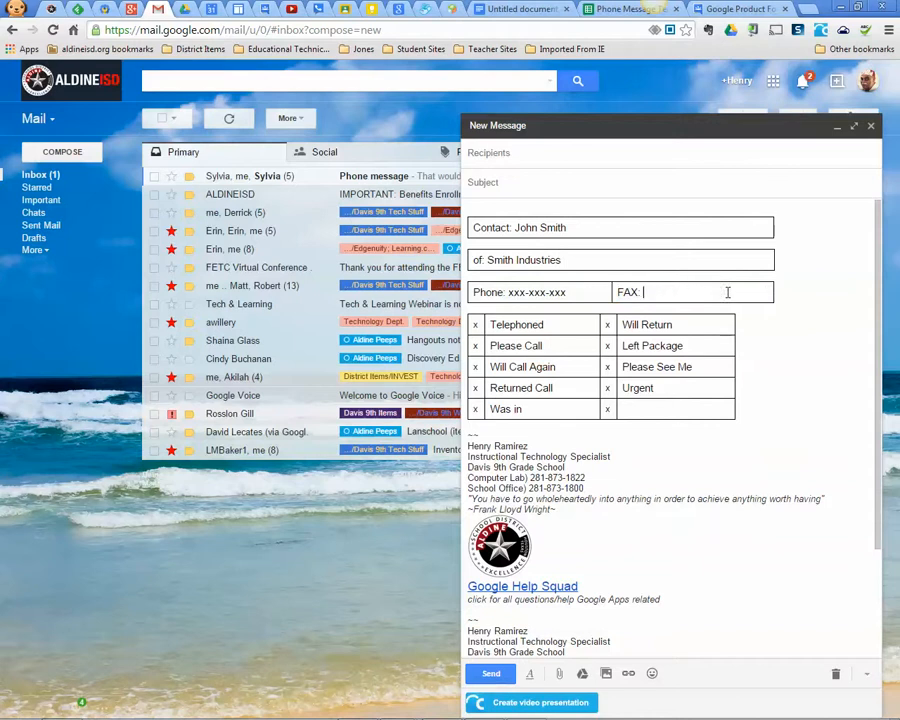
key("BackSpace")
key("BackSpace")
key("BackSpace")
key("BackSpace")
key("BackSpace")
key("BackSpace")
key("BackSpace")
key("BackSpace")
Remove the x marks from both checkbox columns of the form's call options table
left_click(609, 324)
key("BackSpace")
left_click(609, 345)
key("BackSpace")
left_click(610, 366)
key("BackSpace")
left_click(610, 388)
key("BackSpace")
left_click(609, 409)
key("BackSpace")
key("BackSpace")
left_click(478, 388)
key("BackSpace")
key("BackSpace")
left_click(478, 324)
key("BackSpace")
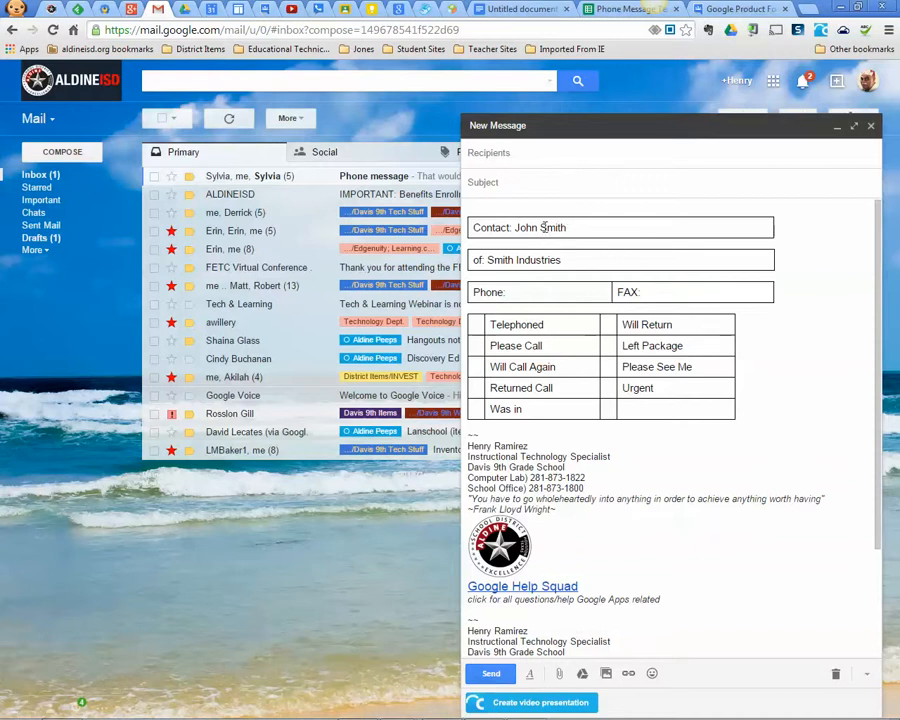
Clear the contact's name and the company from the form's first two boxes, and discard the message
left_click_drag(515, 228, 545, 231)
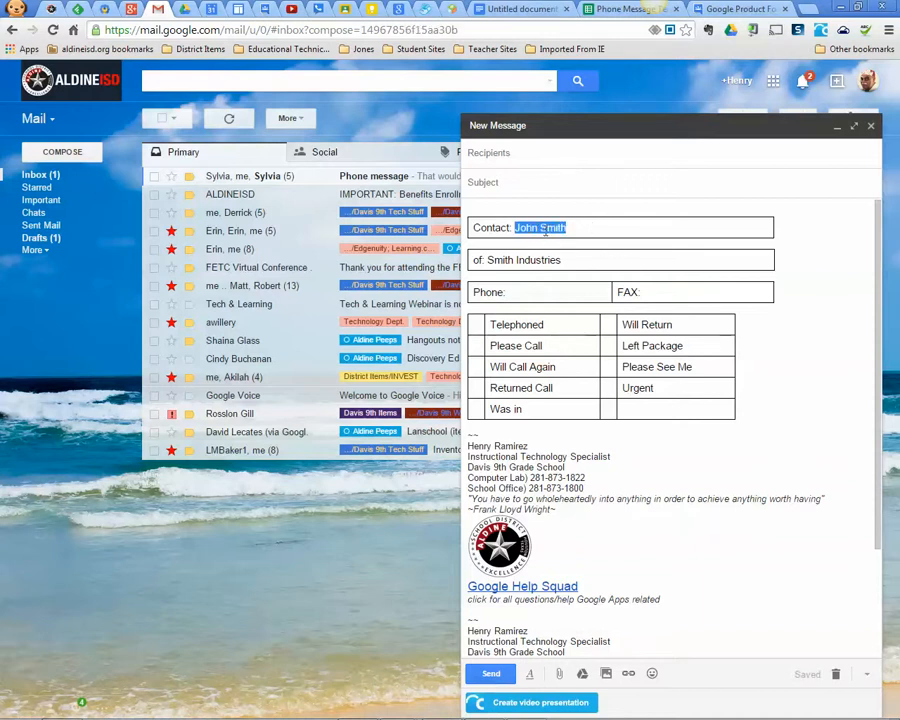
key("BackSpace")
left_click_drag(487, 260, 562, 260)
key("BackSpace")
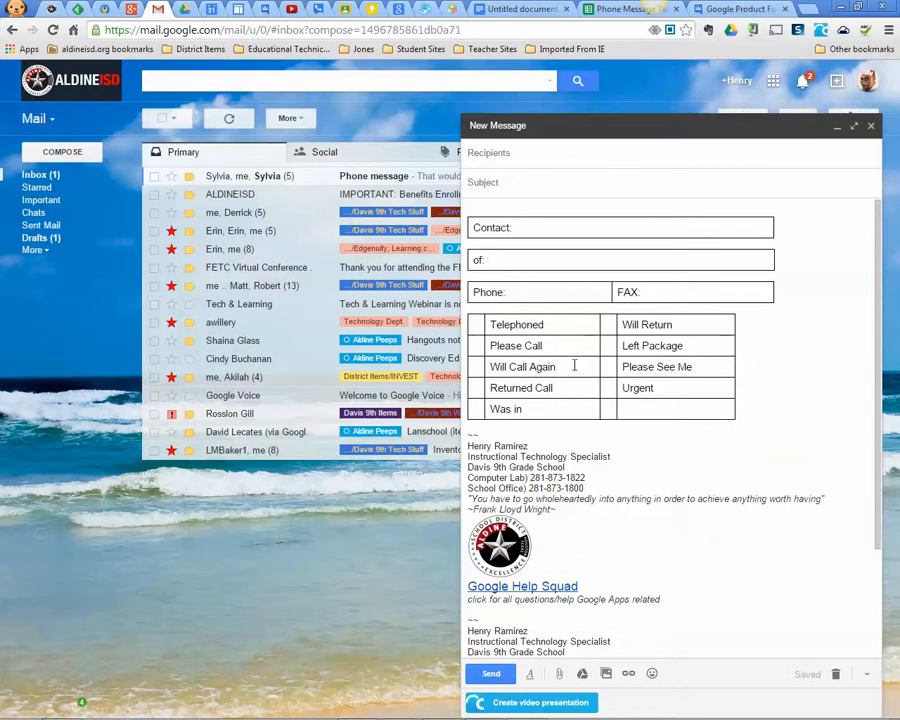
left_click(477, 326)
left_click(835, 674)
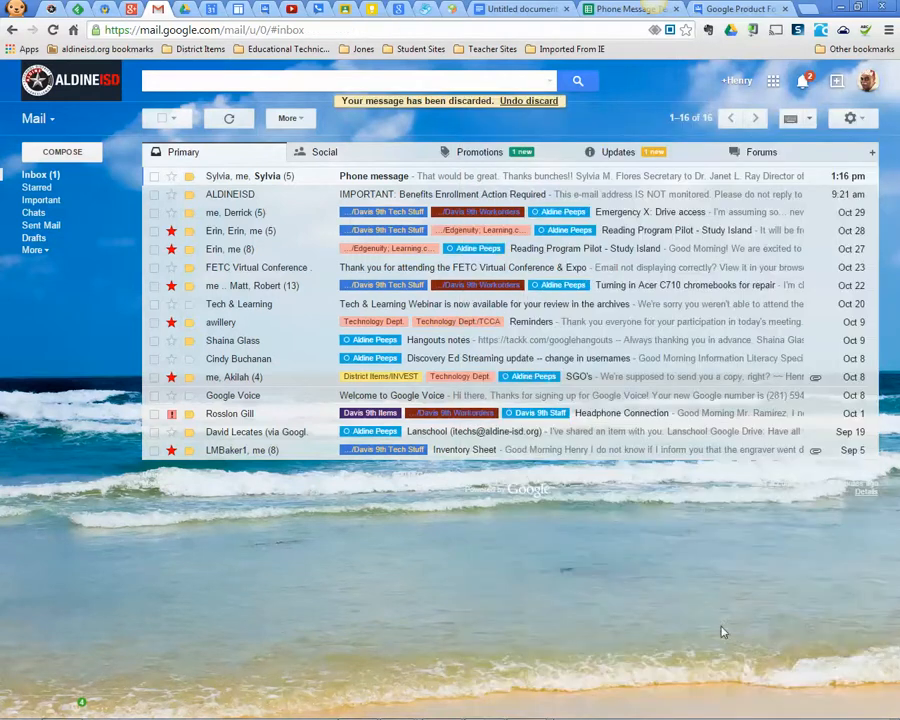
Start a new message and insert the existing "While You Were Ou..." canned response into it
left_click(62, 152)
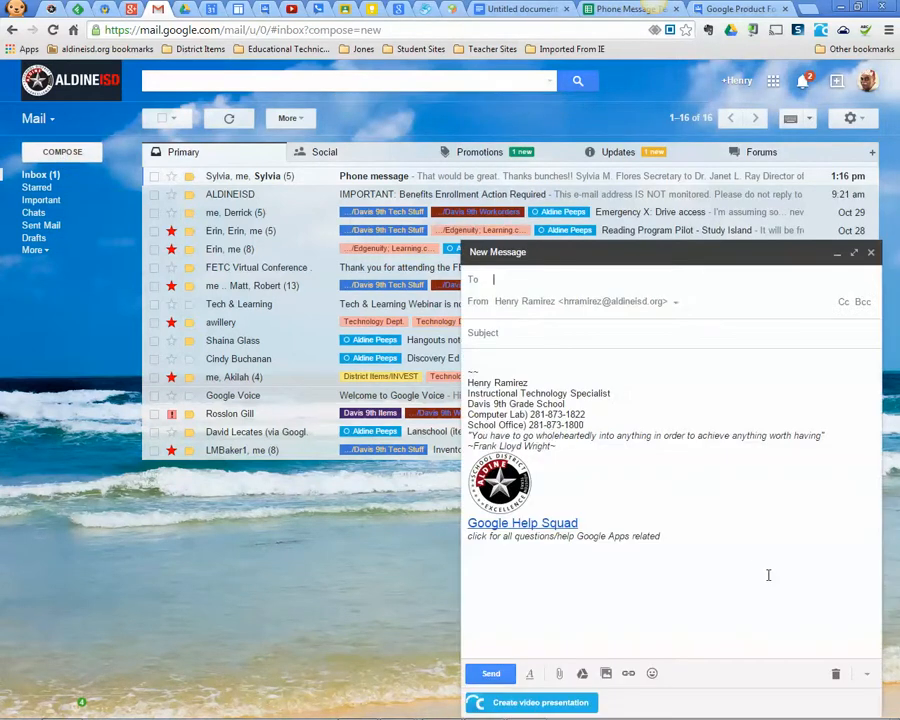
left_click(866, 675)
mouse_move(800, 577)
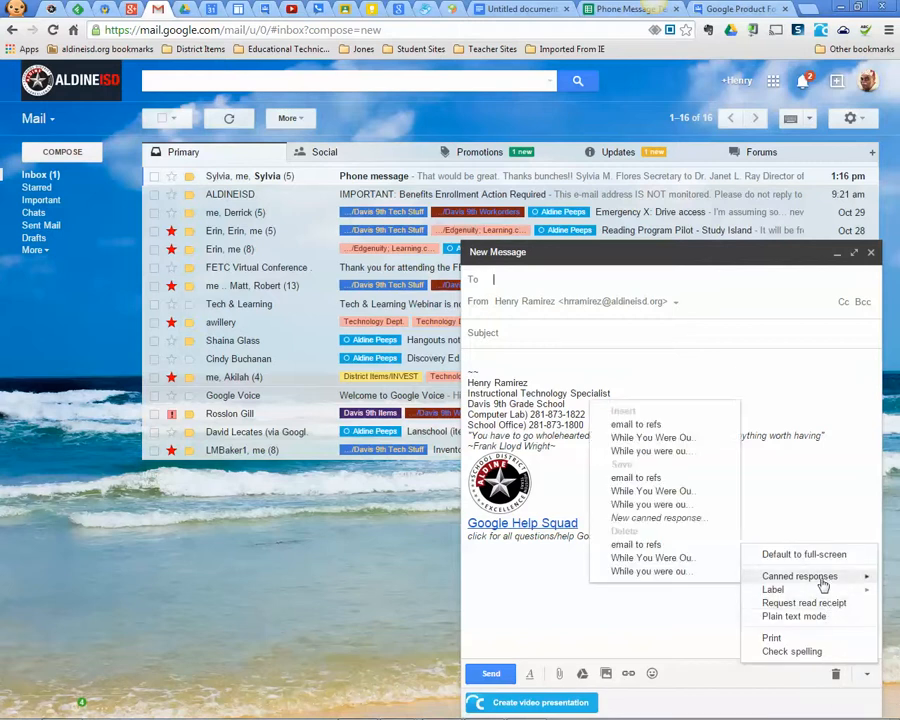
left_click(640, 440)
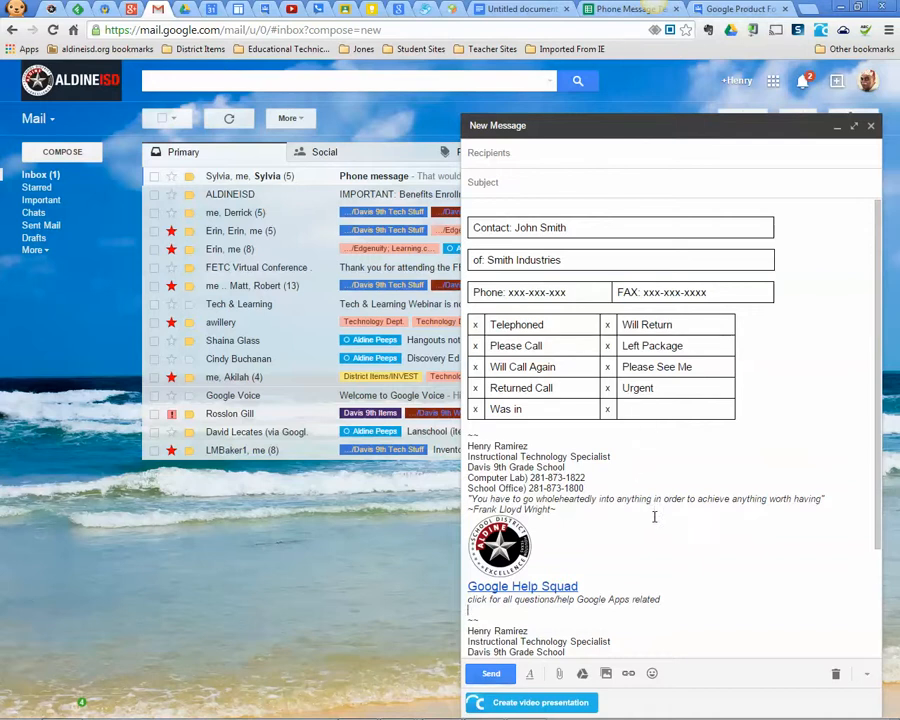
Review the insert, save and delete choices for canned responses in the new message, and leave them unused
left_click(866, 674)
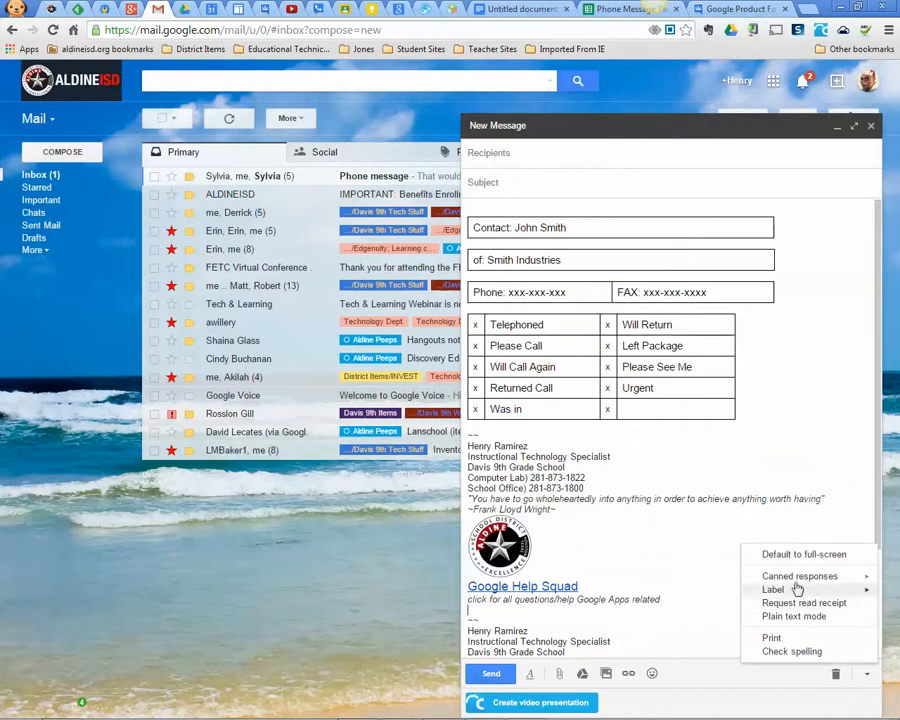
mouse_move(796, 581)
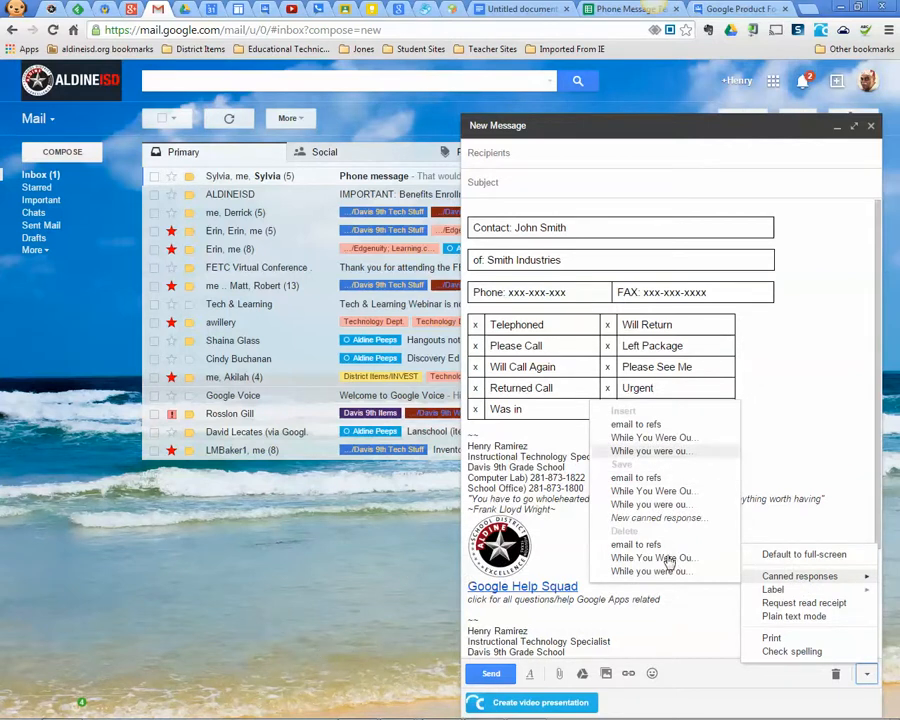
left_click(845, 268)
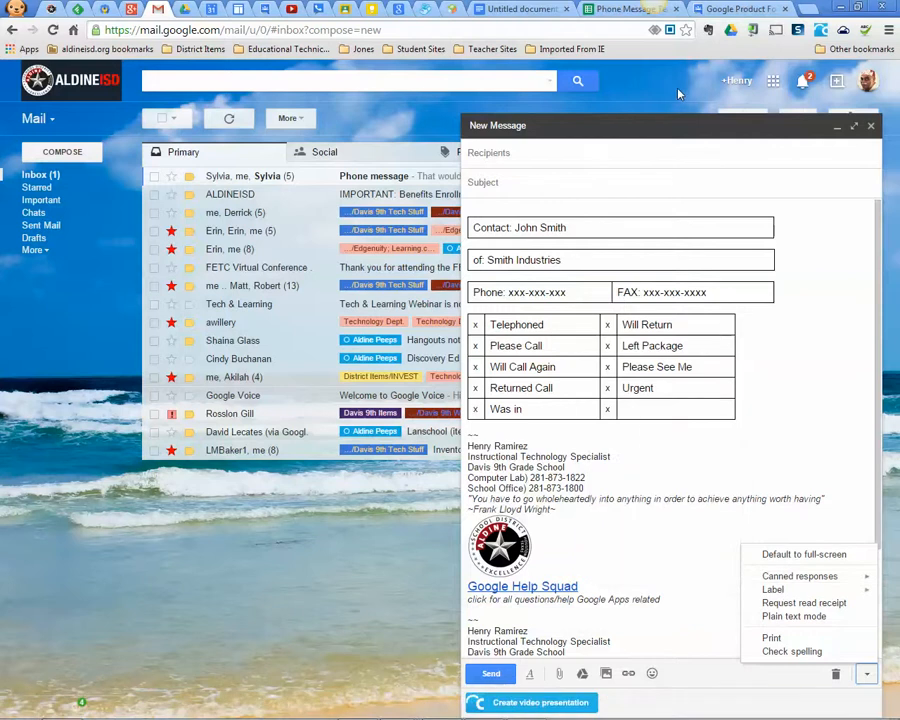
left_click(679, 88)
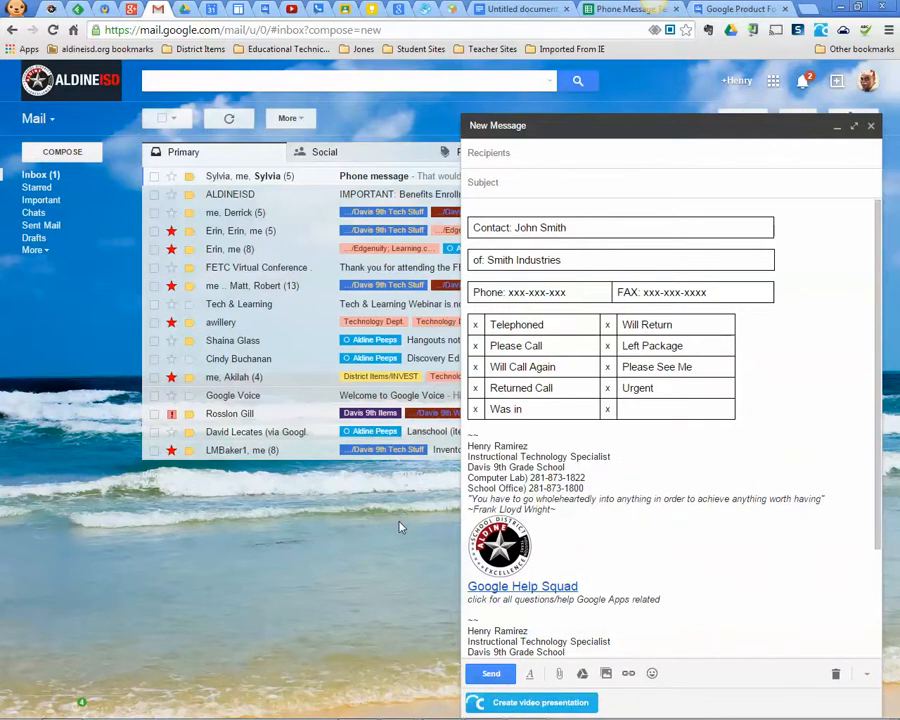